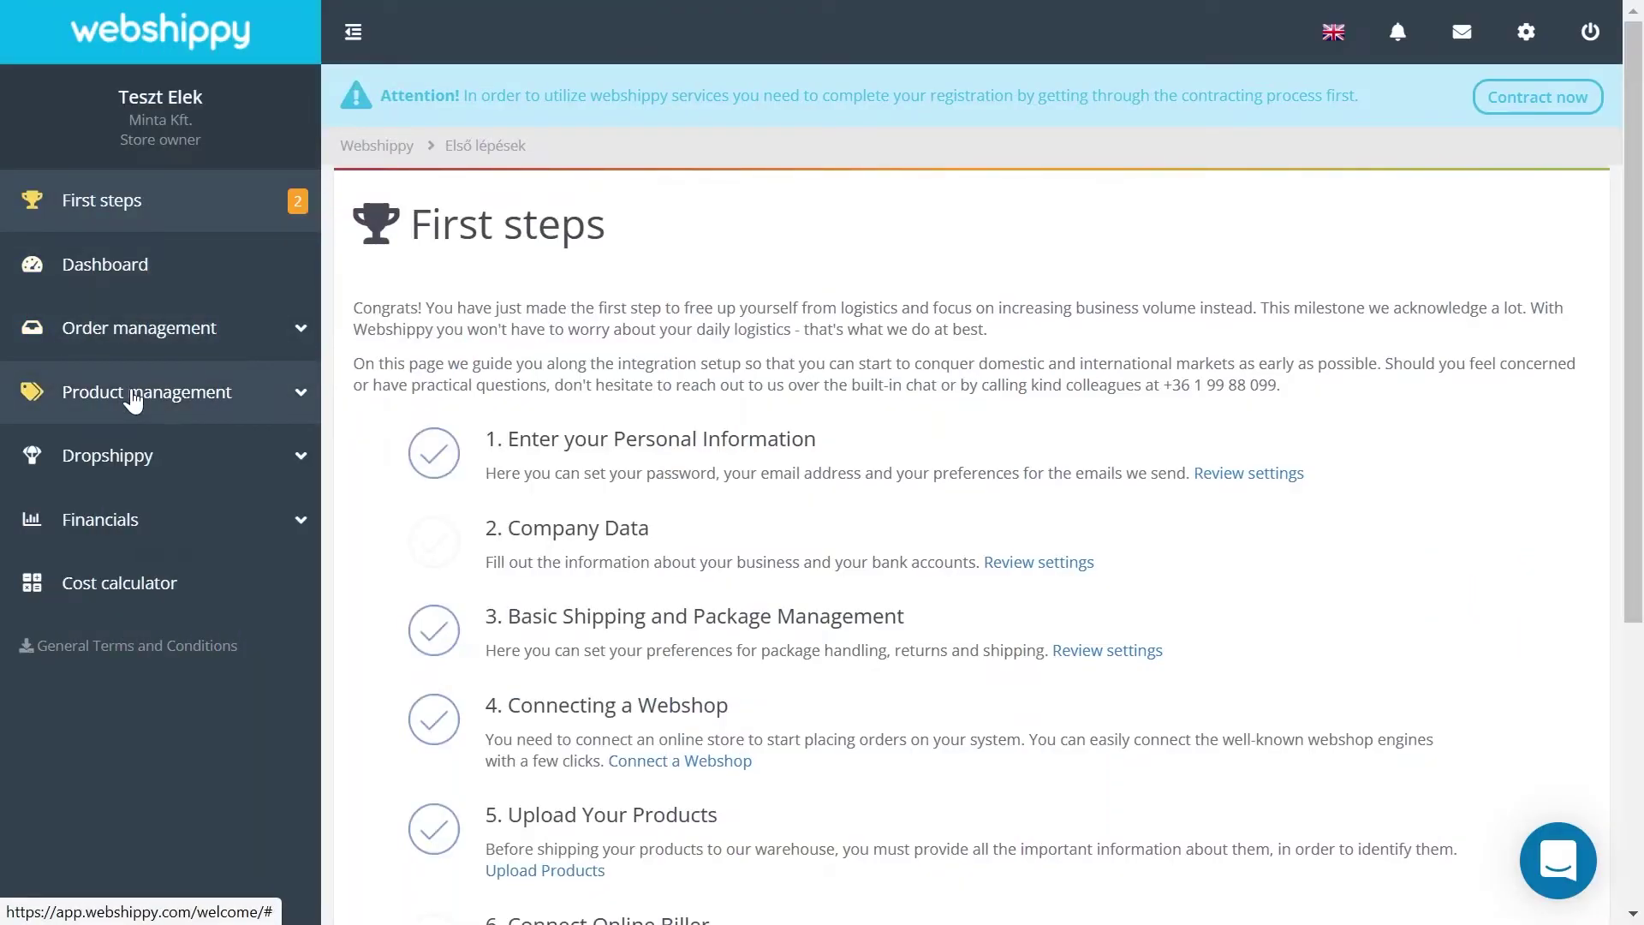
Expand the Product management section in the sidebar
left_click(134, 401)
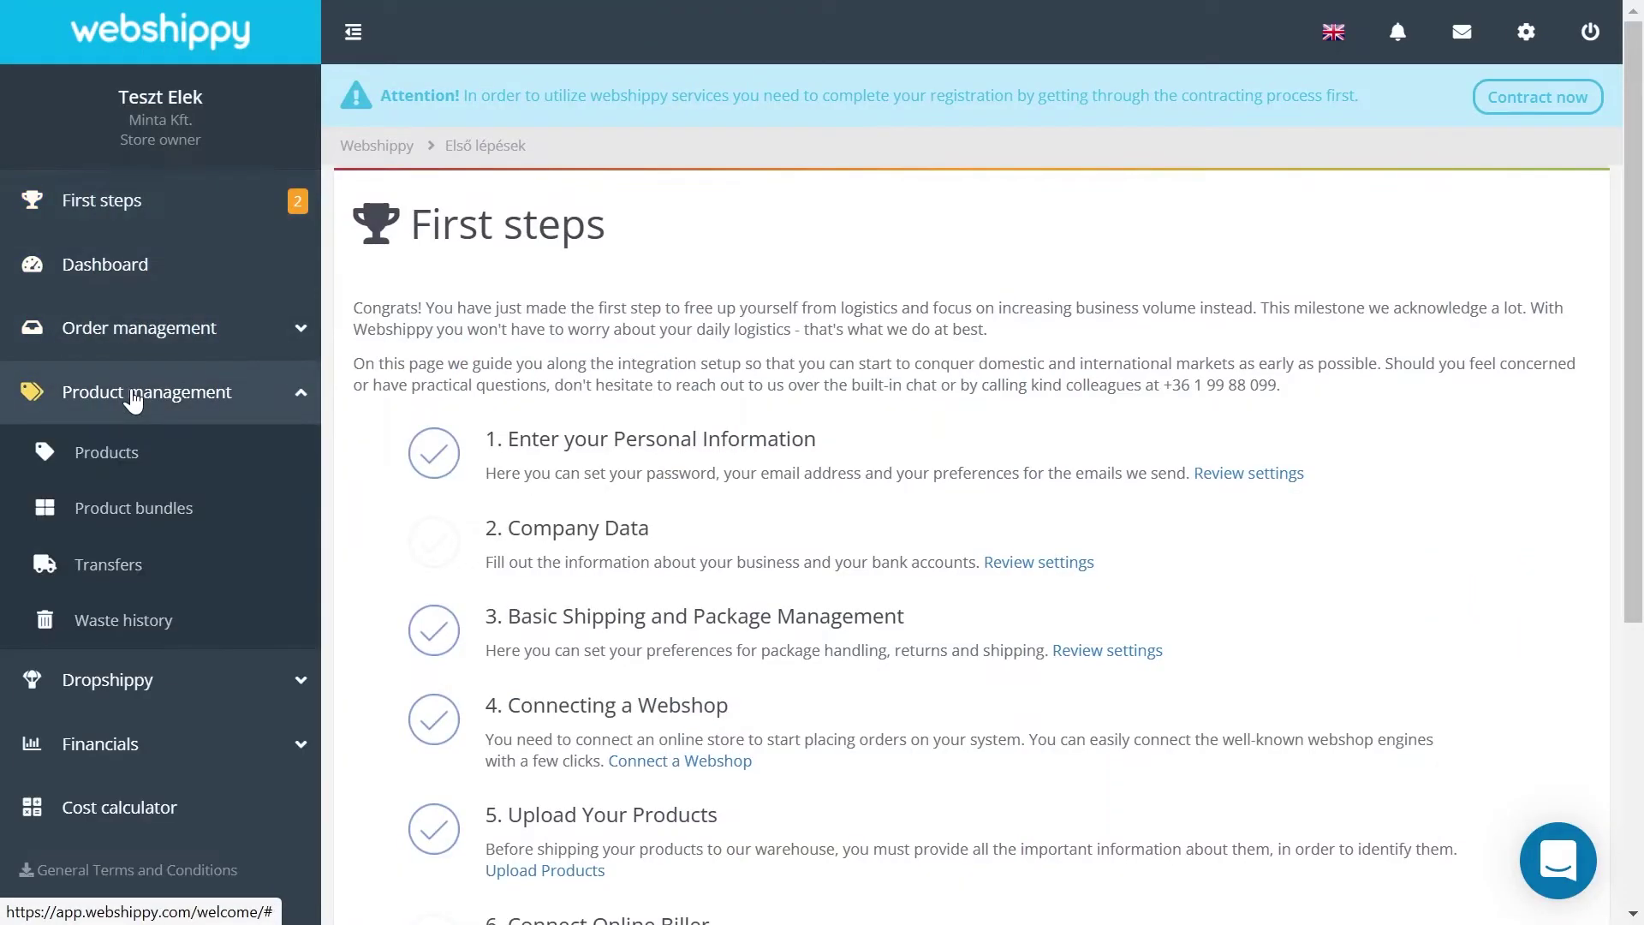
Start a new incoming transfer from the Transfers list
left_click(112, 569)
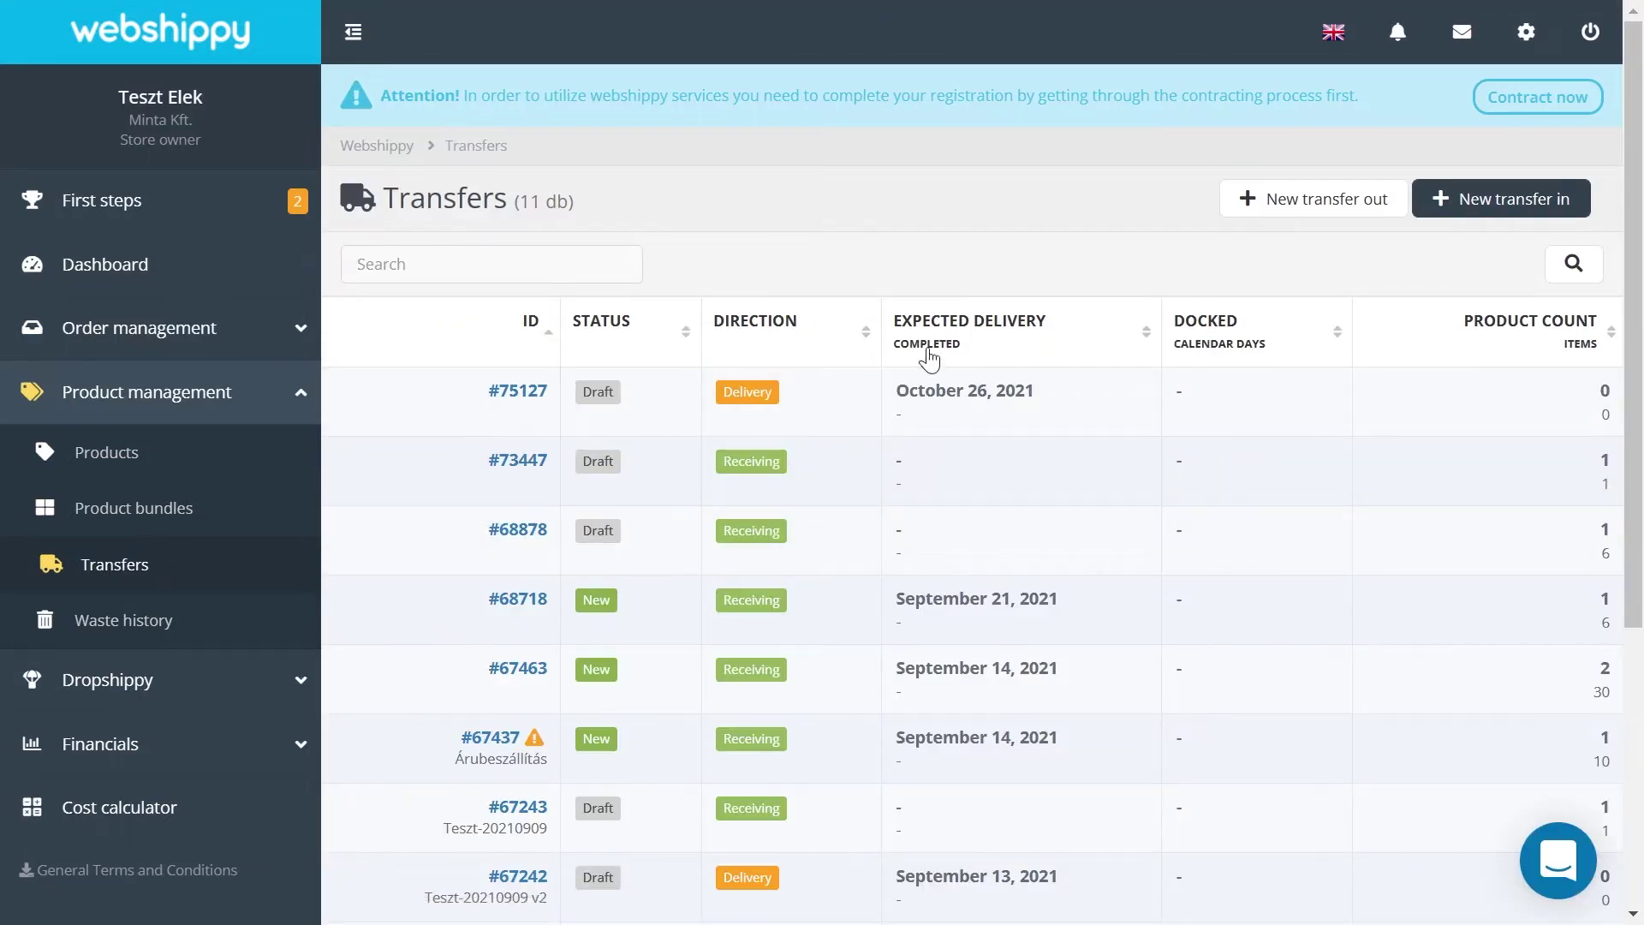
left_click(1472, 210)
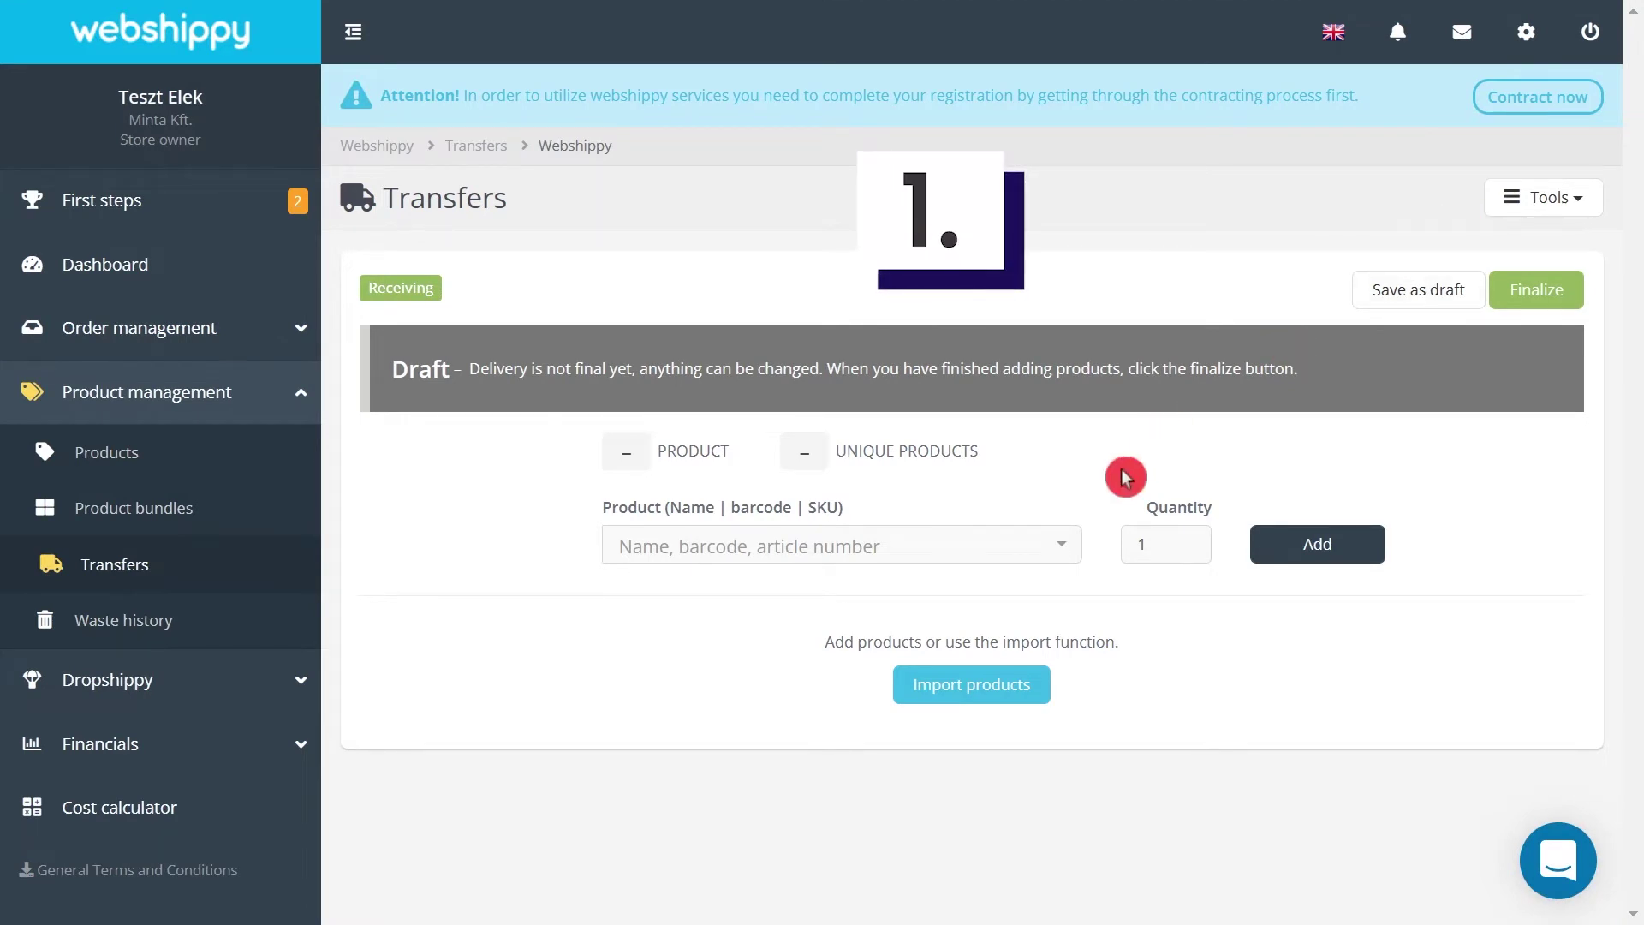
Add Teszt termék (TESZT-001) with quantity 2 to the transfer
left_click(1059, 552)
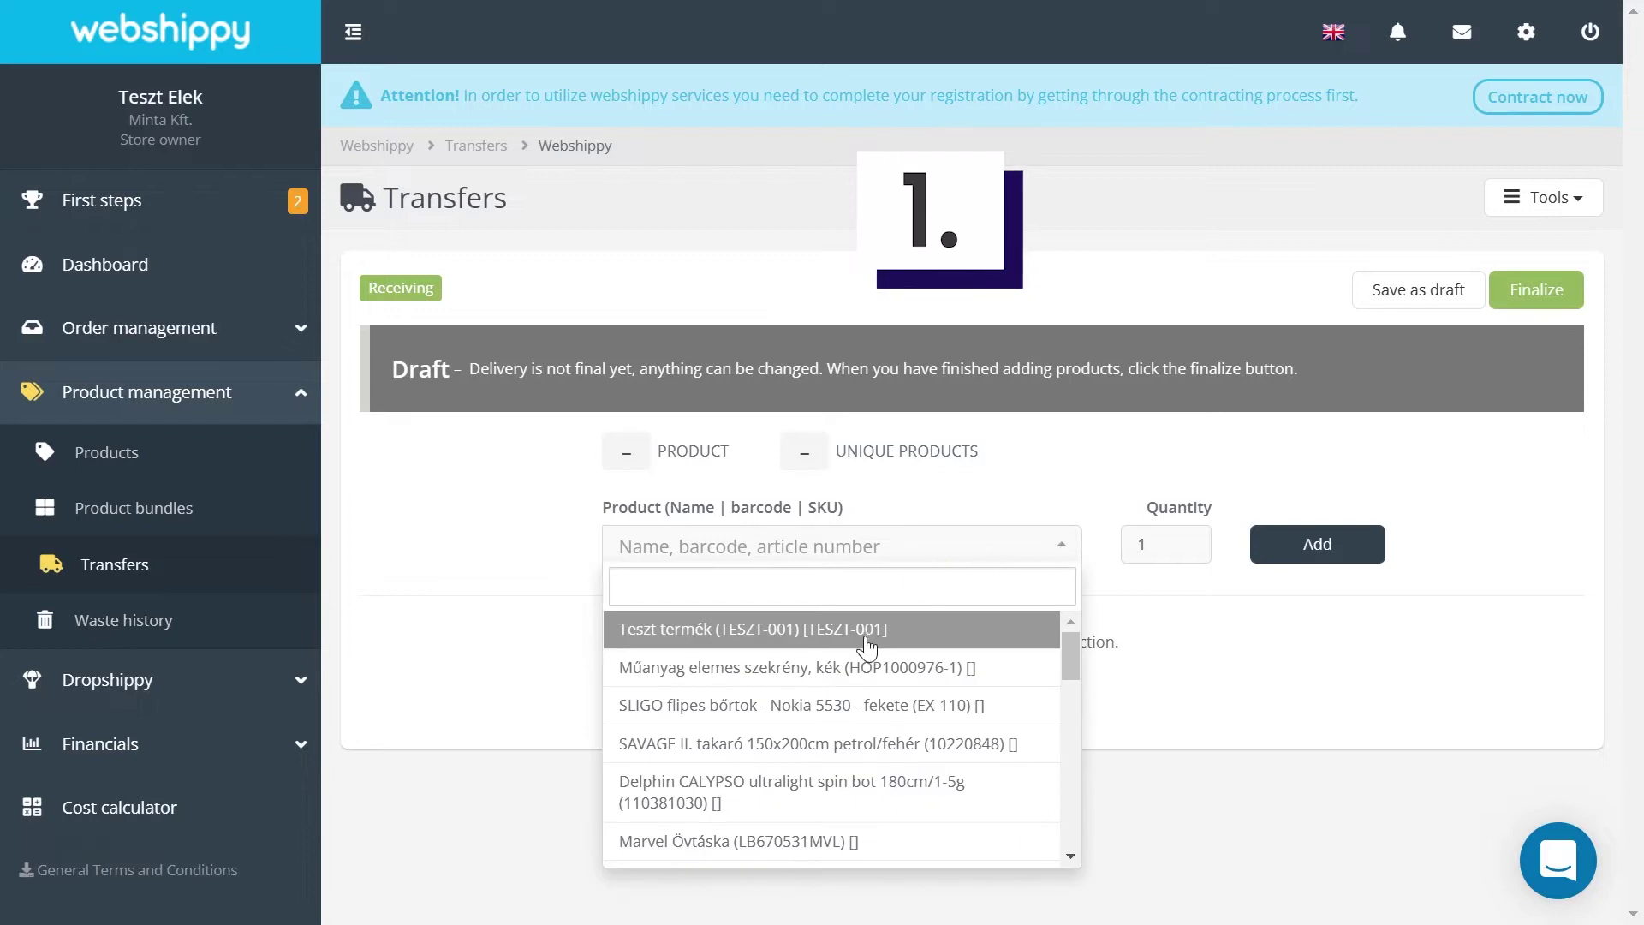
left_click(864, 632)
left_click(1184, 539)
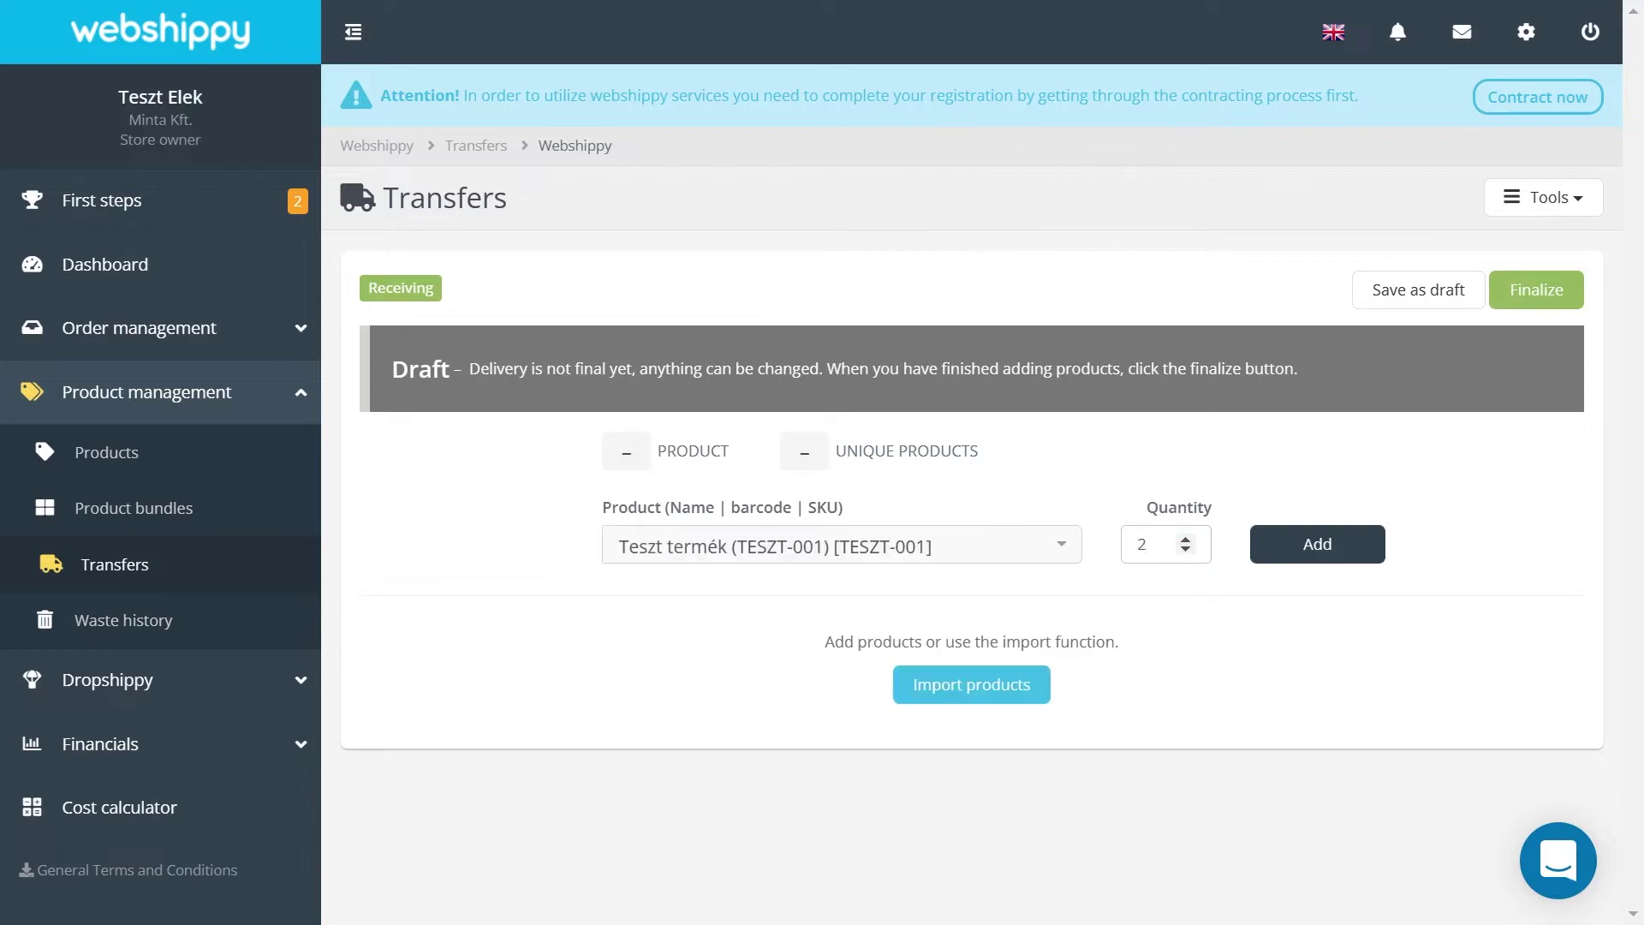
left_click(1317, 545)
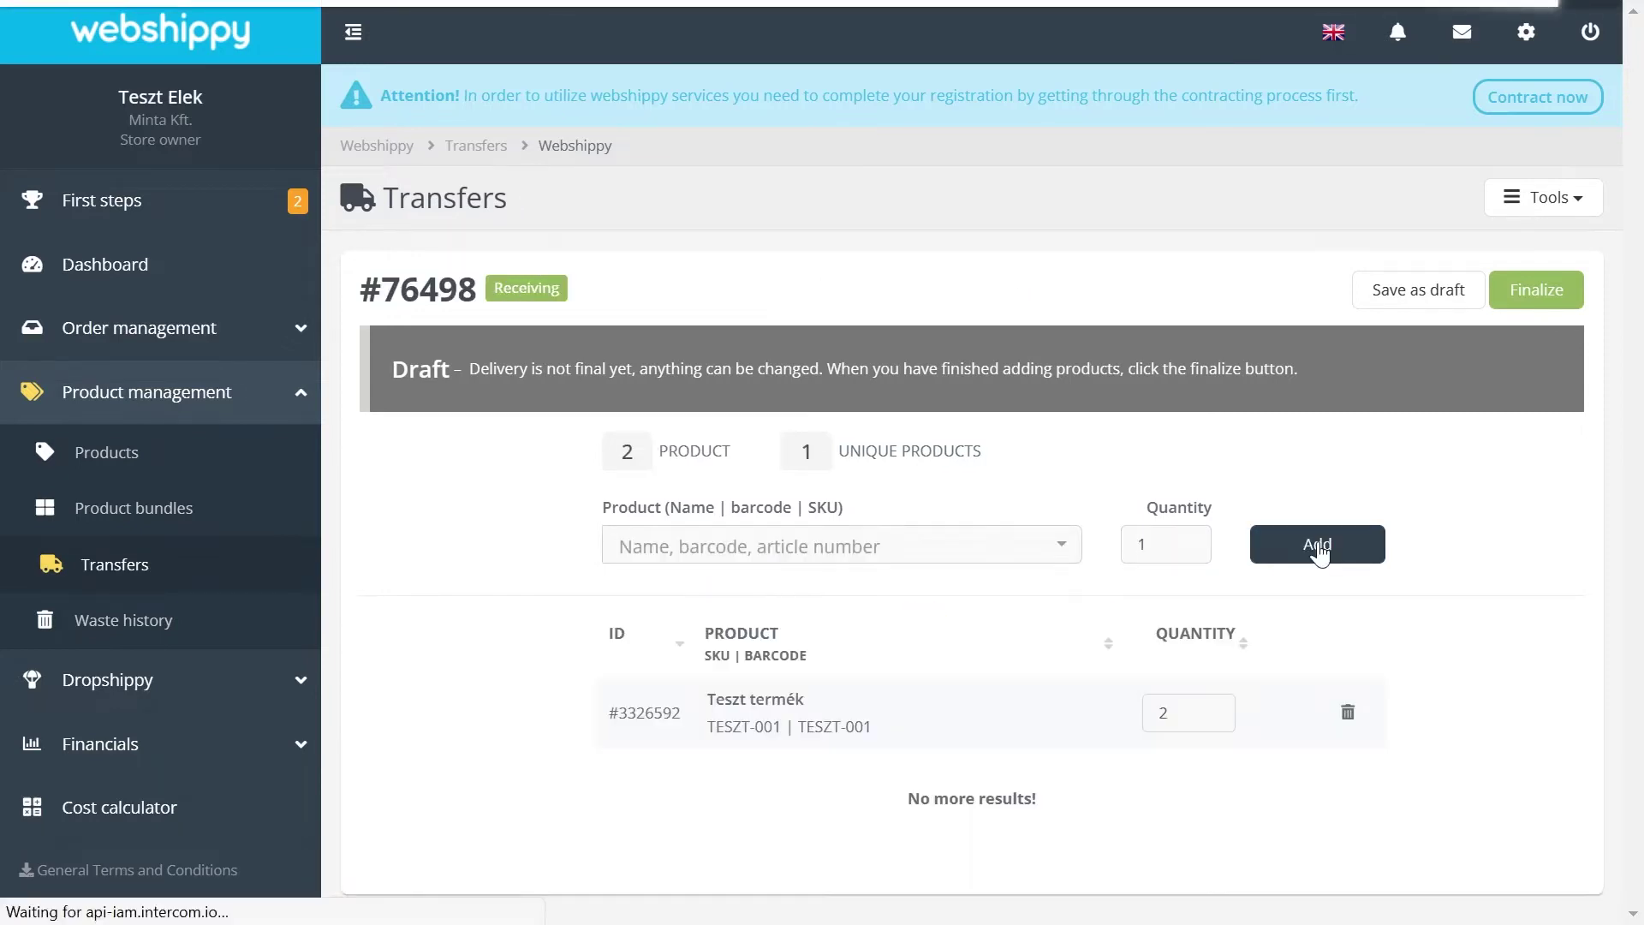
Save transfer #76498 as a draft without giving it a nickname
left_click(1404, 296)
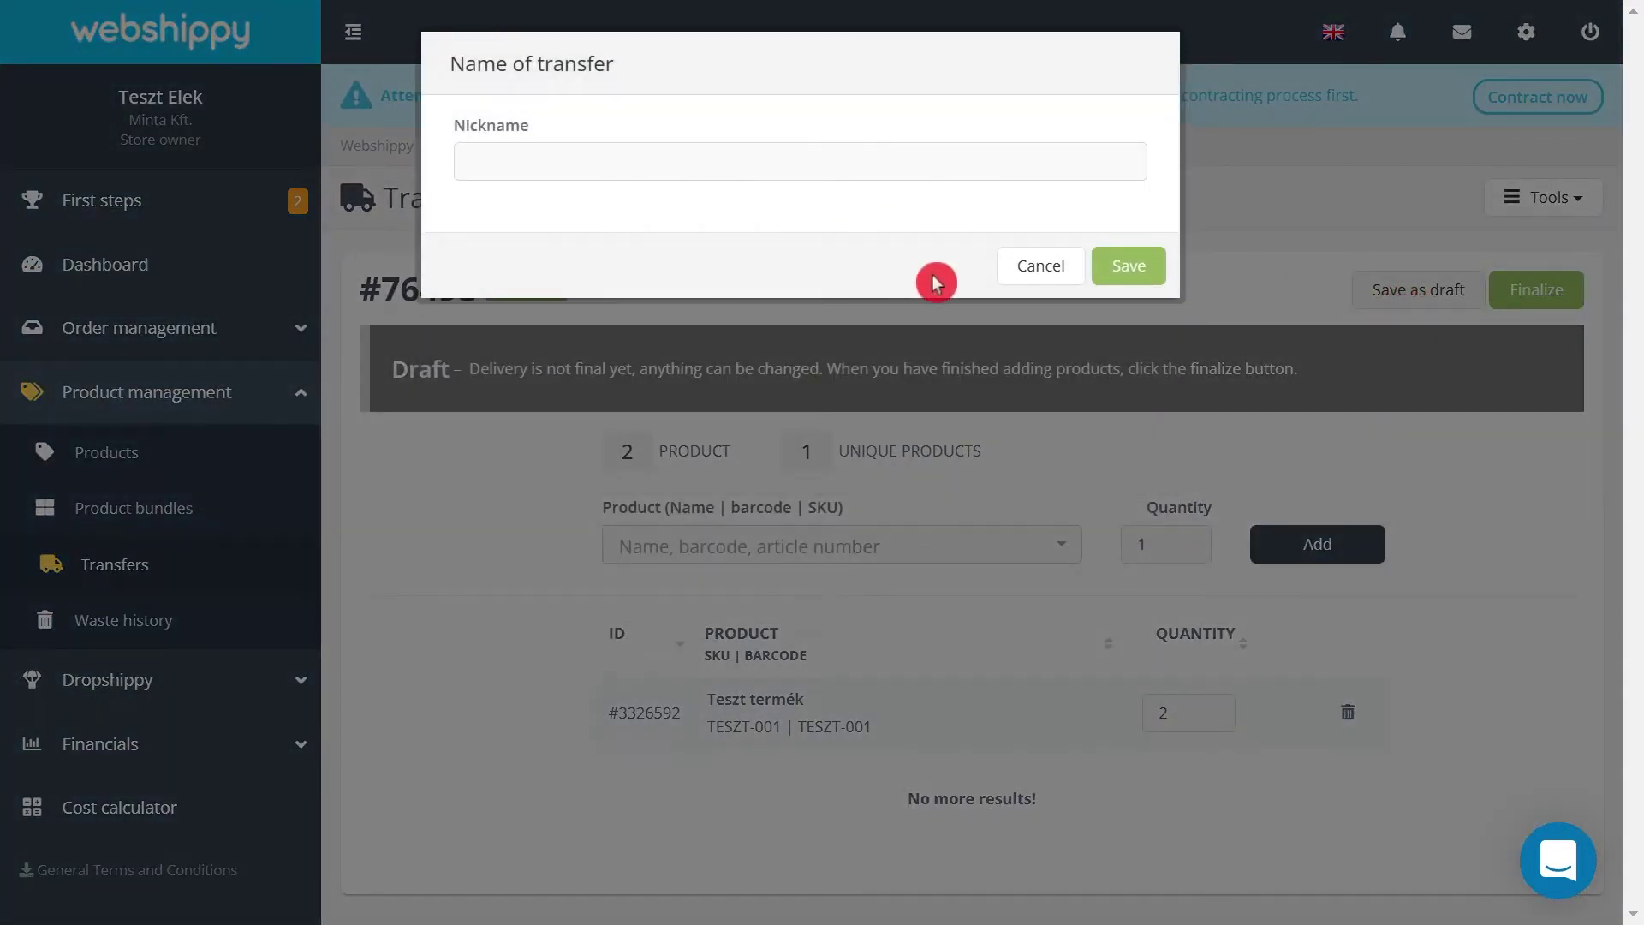
left_click(1040, 273)
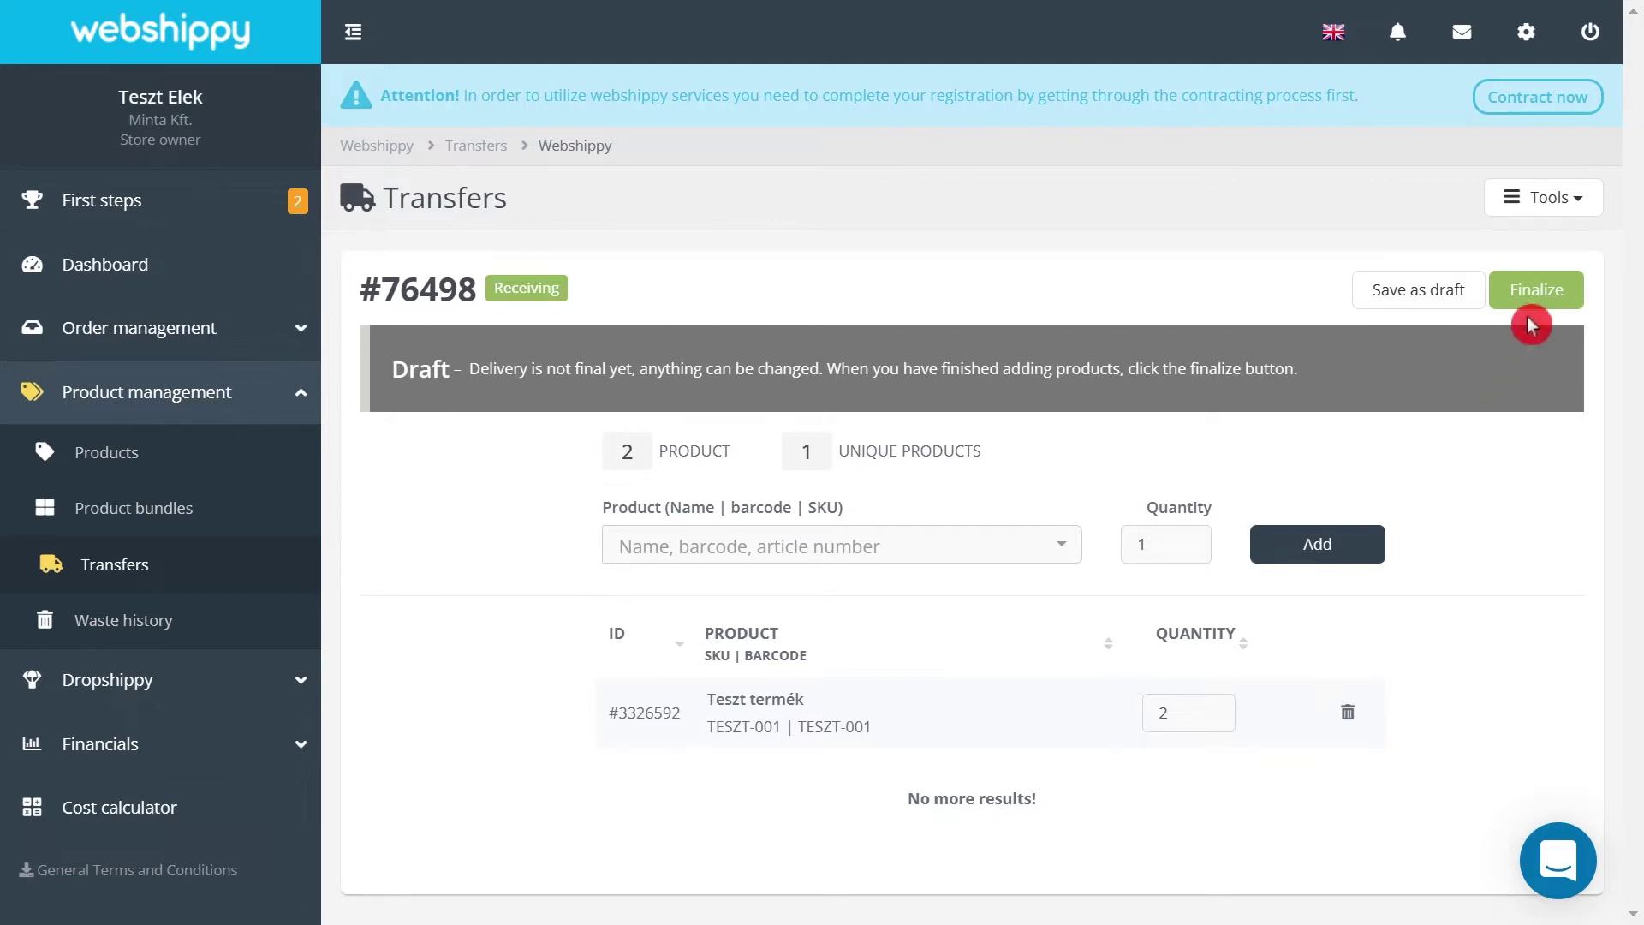
left_click(1577, 206)
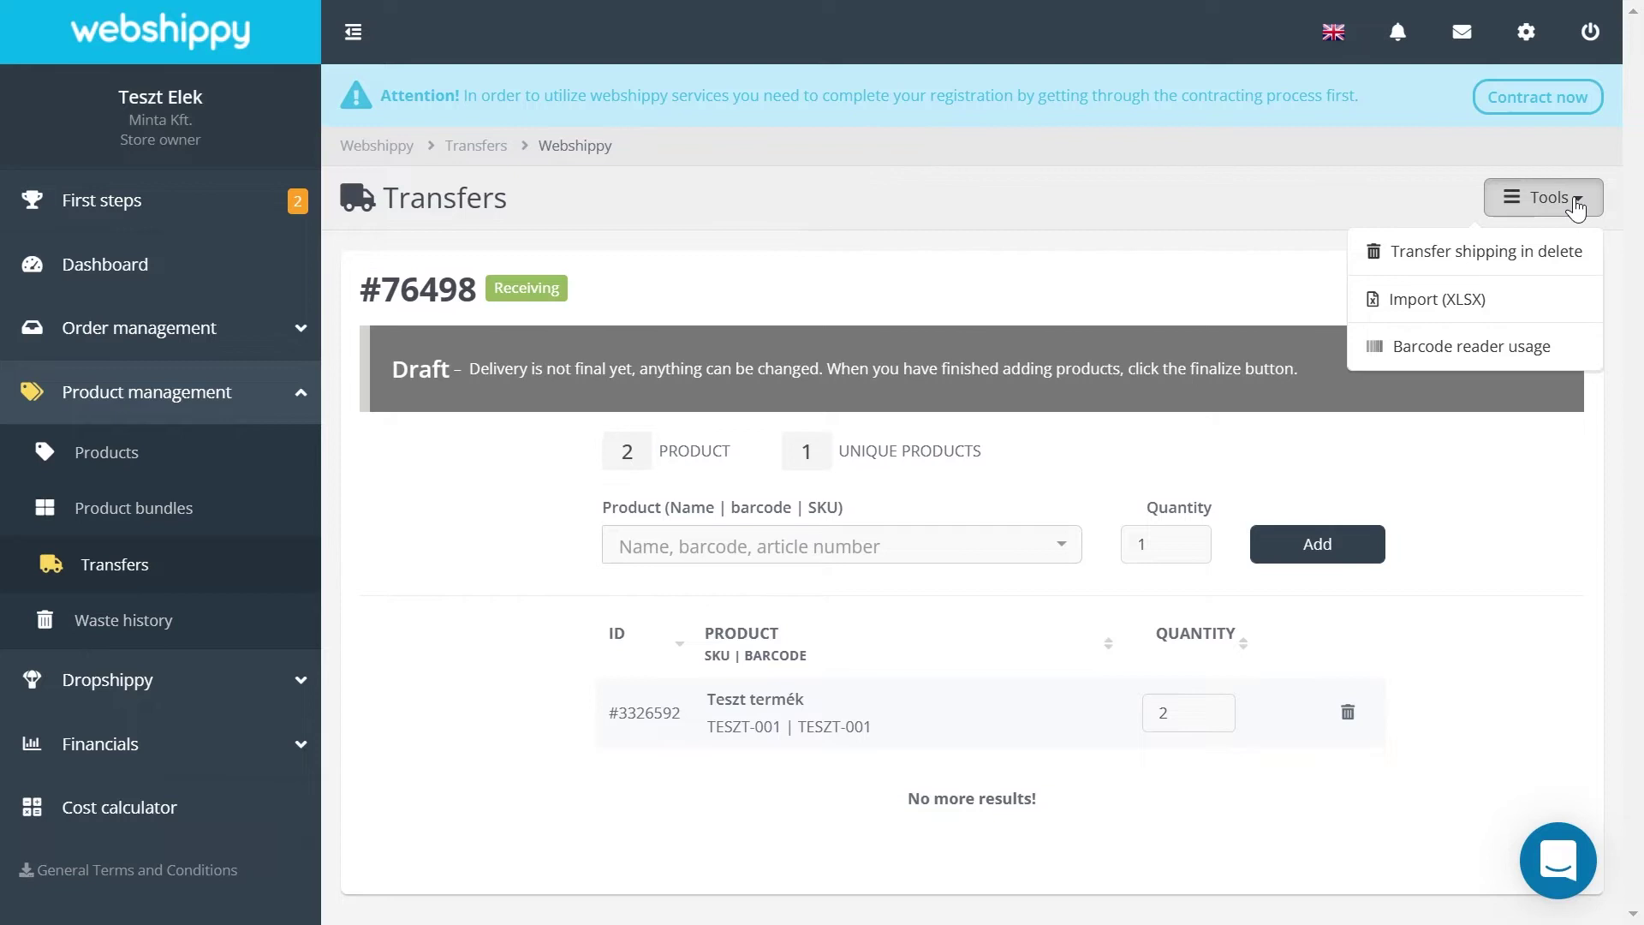
left_click(1465, 308)
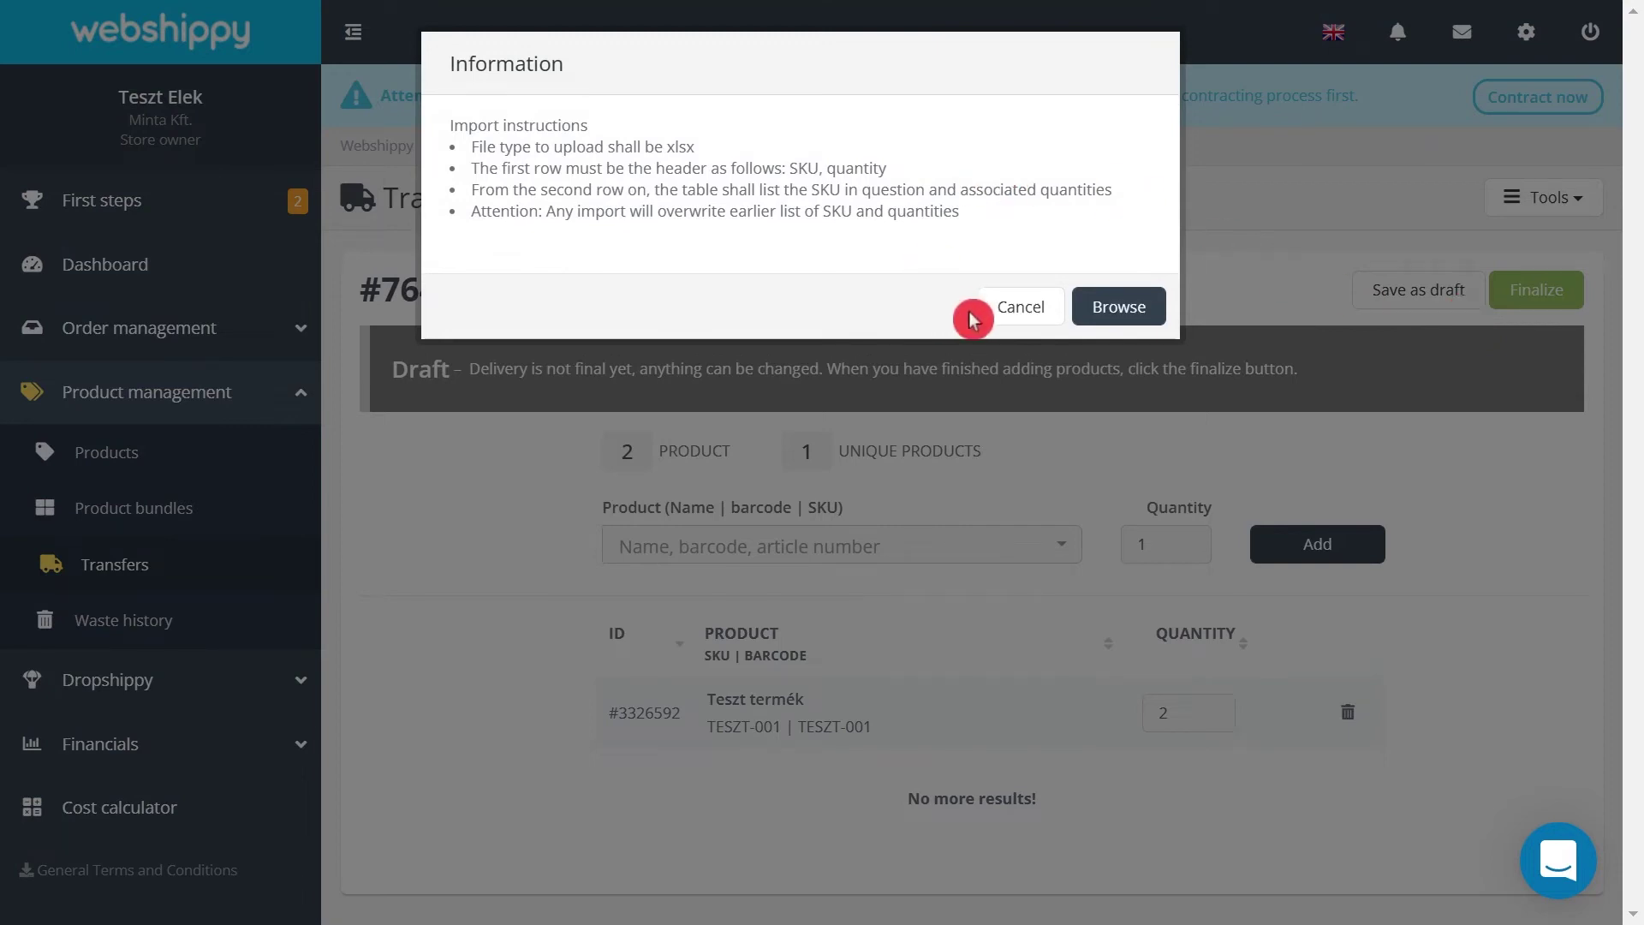
left_click(1034, 313)
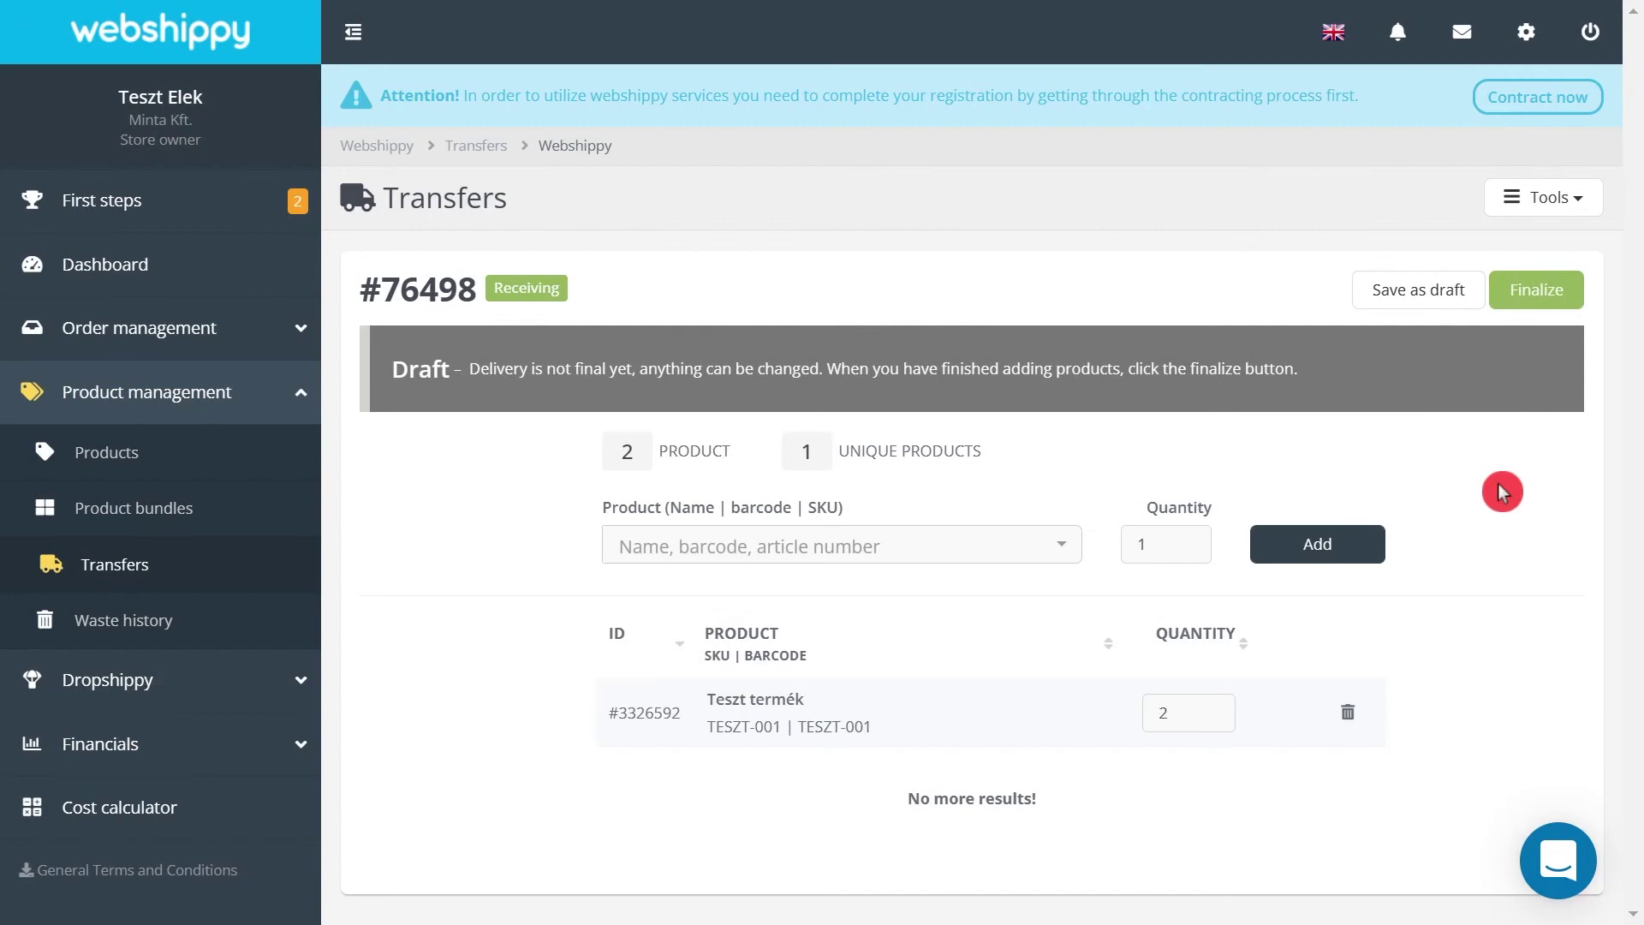
Finalize the draft and fill the basic data with nickname 'a' and 1 pallet
left_click(1525, 306)
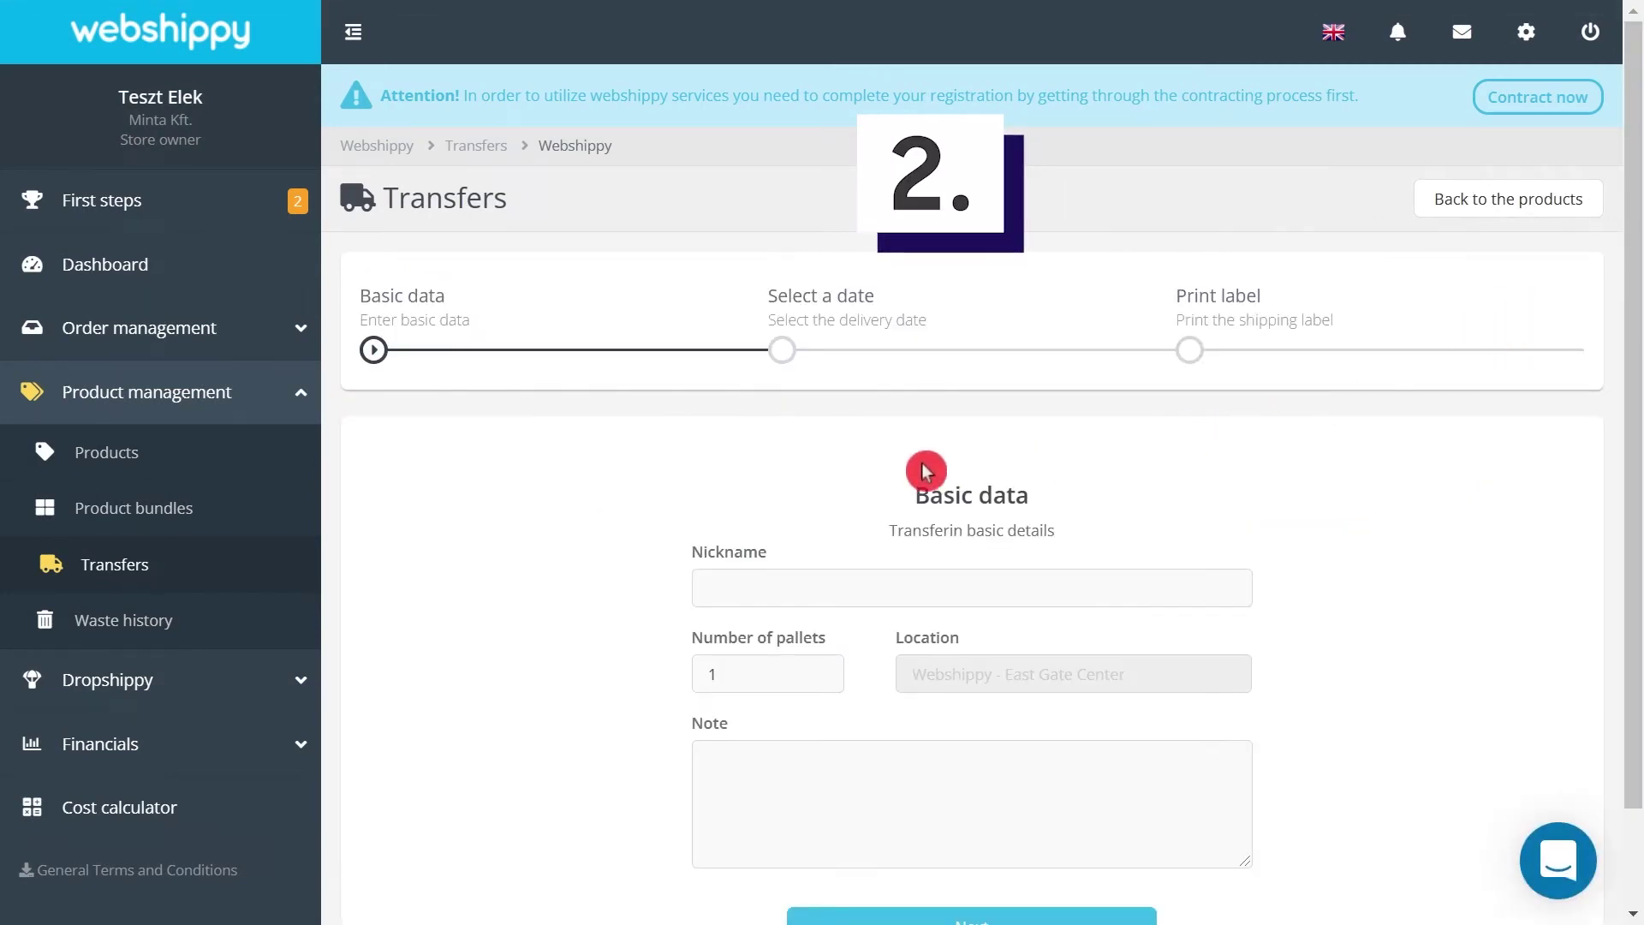
mouse_move(900, 496)
left_mouse_down()
mouse_move(1016, 496)
mouse_move(1119, 540)
left_mouse_up()
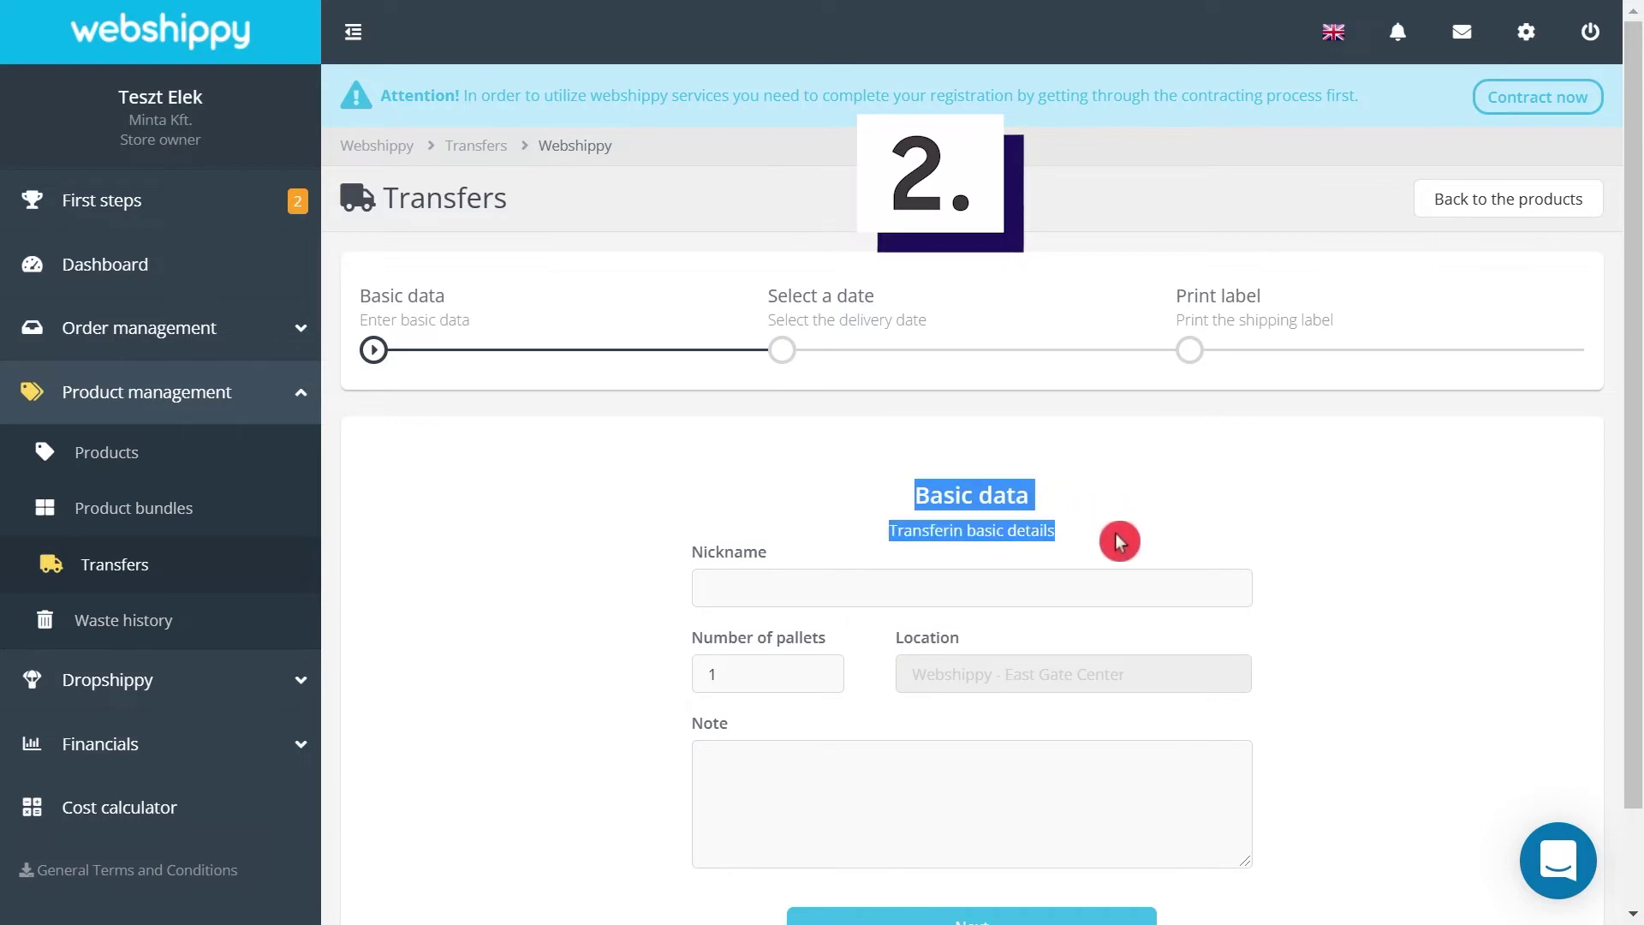
left_click(848, 554)
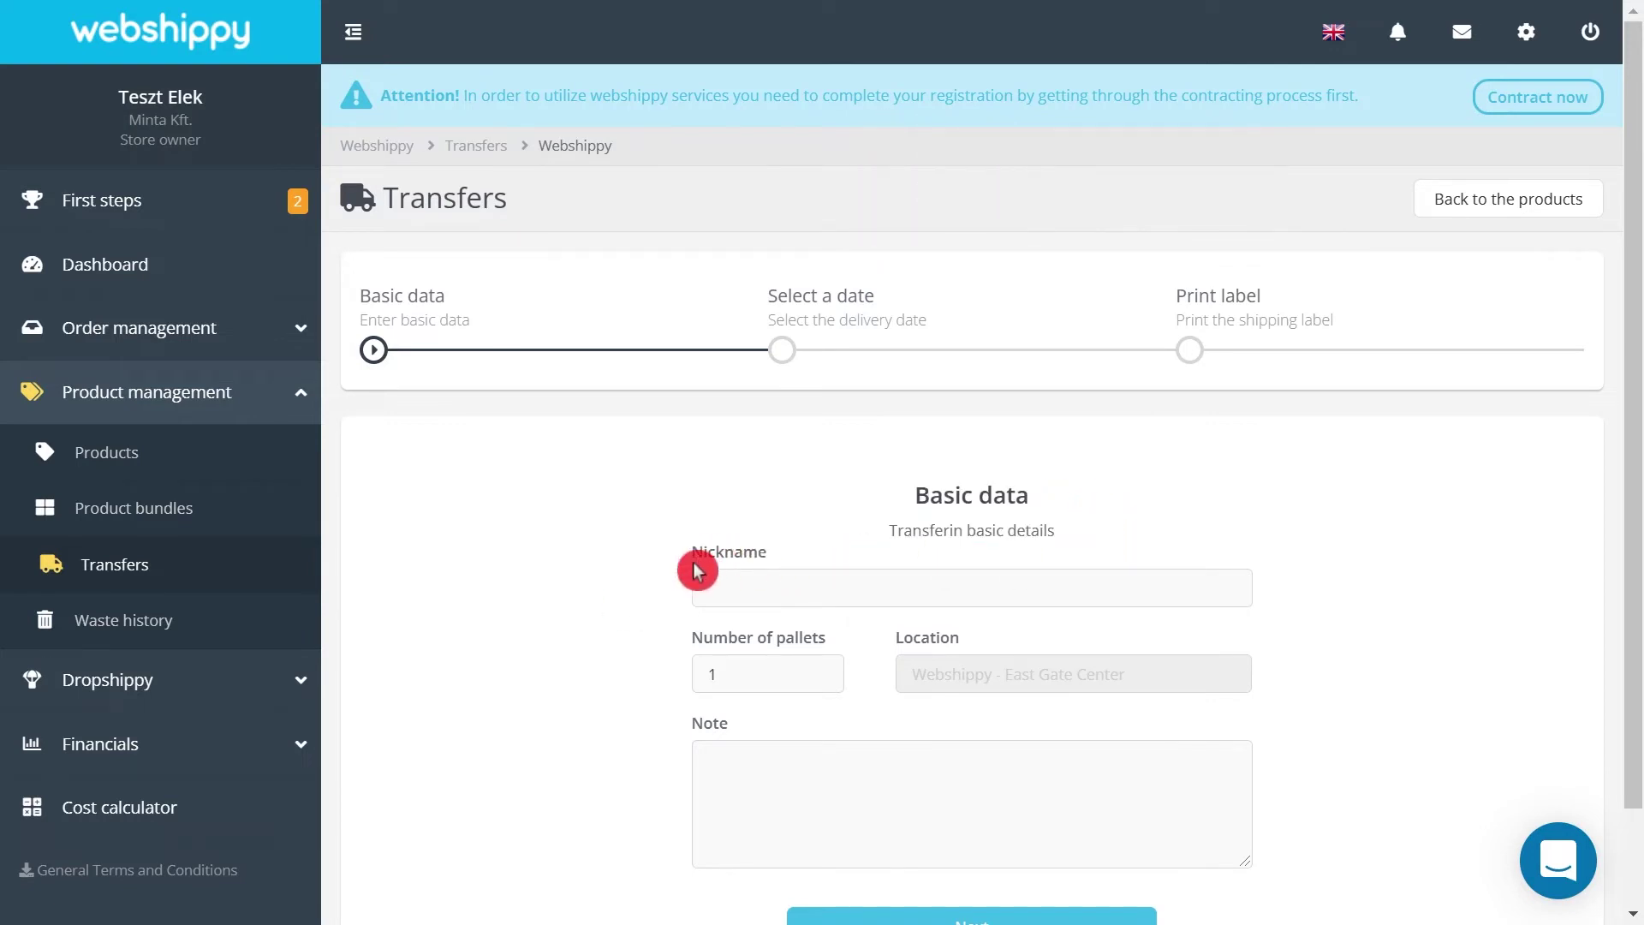
type("a")
scroll(666, 690, "down", 1)
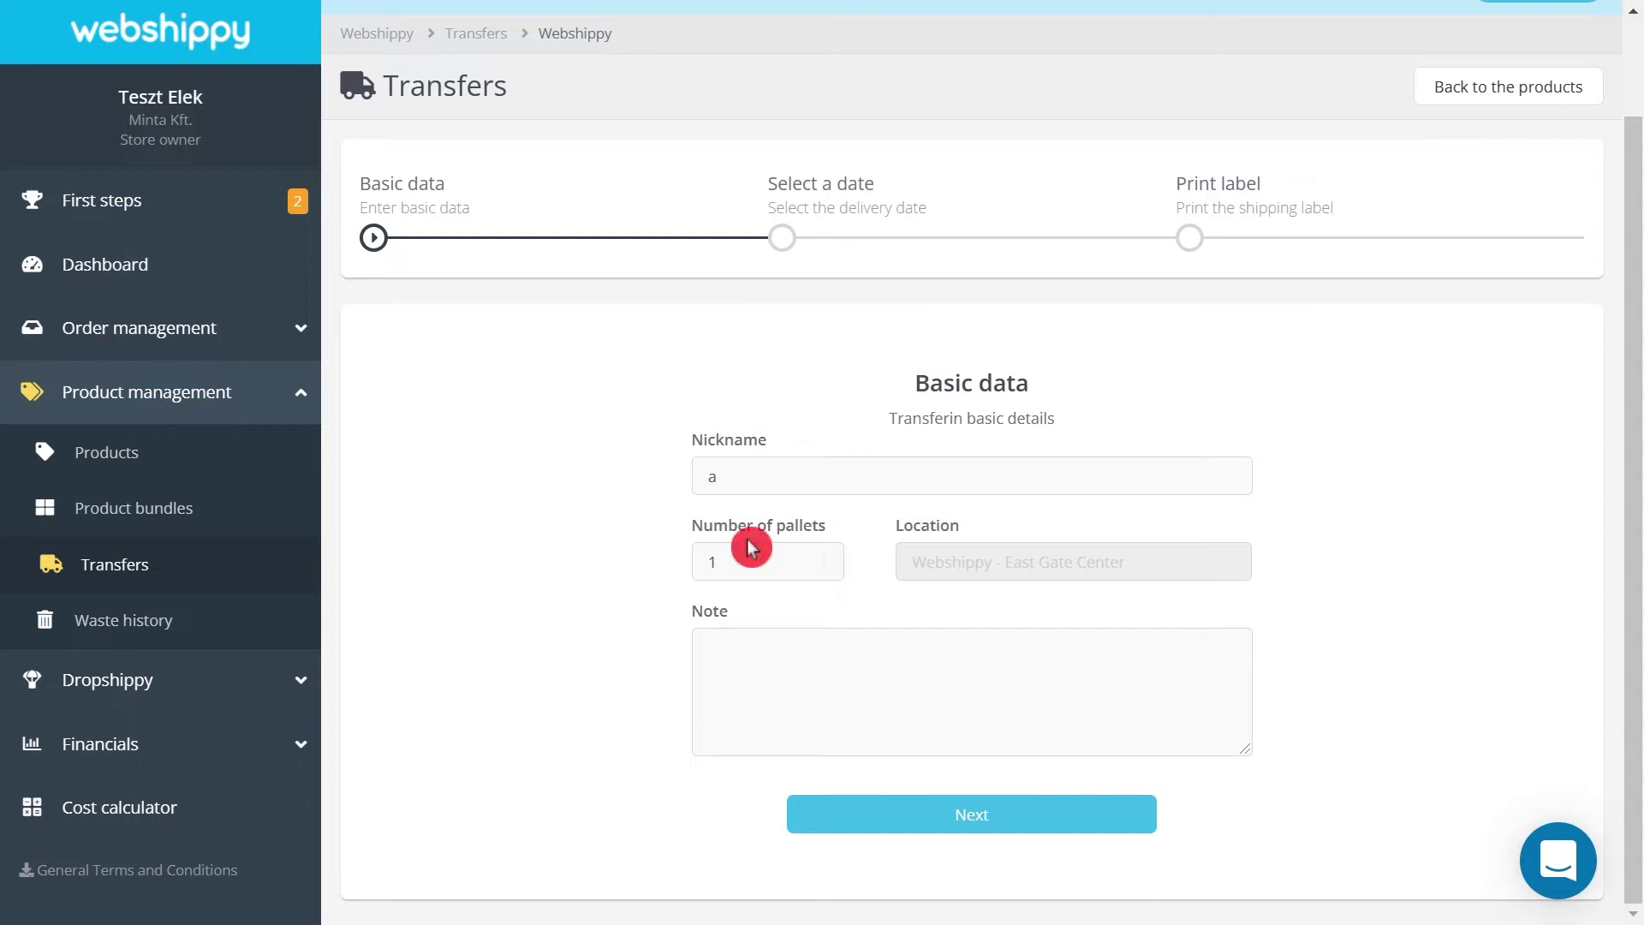
left_click_drag(700, 529, 862, 555)
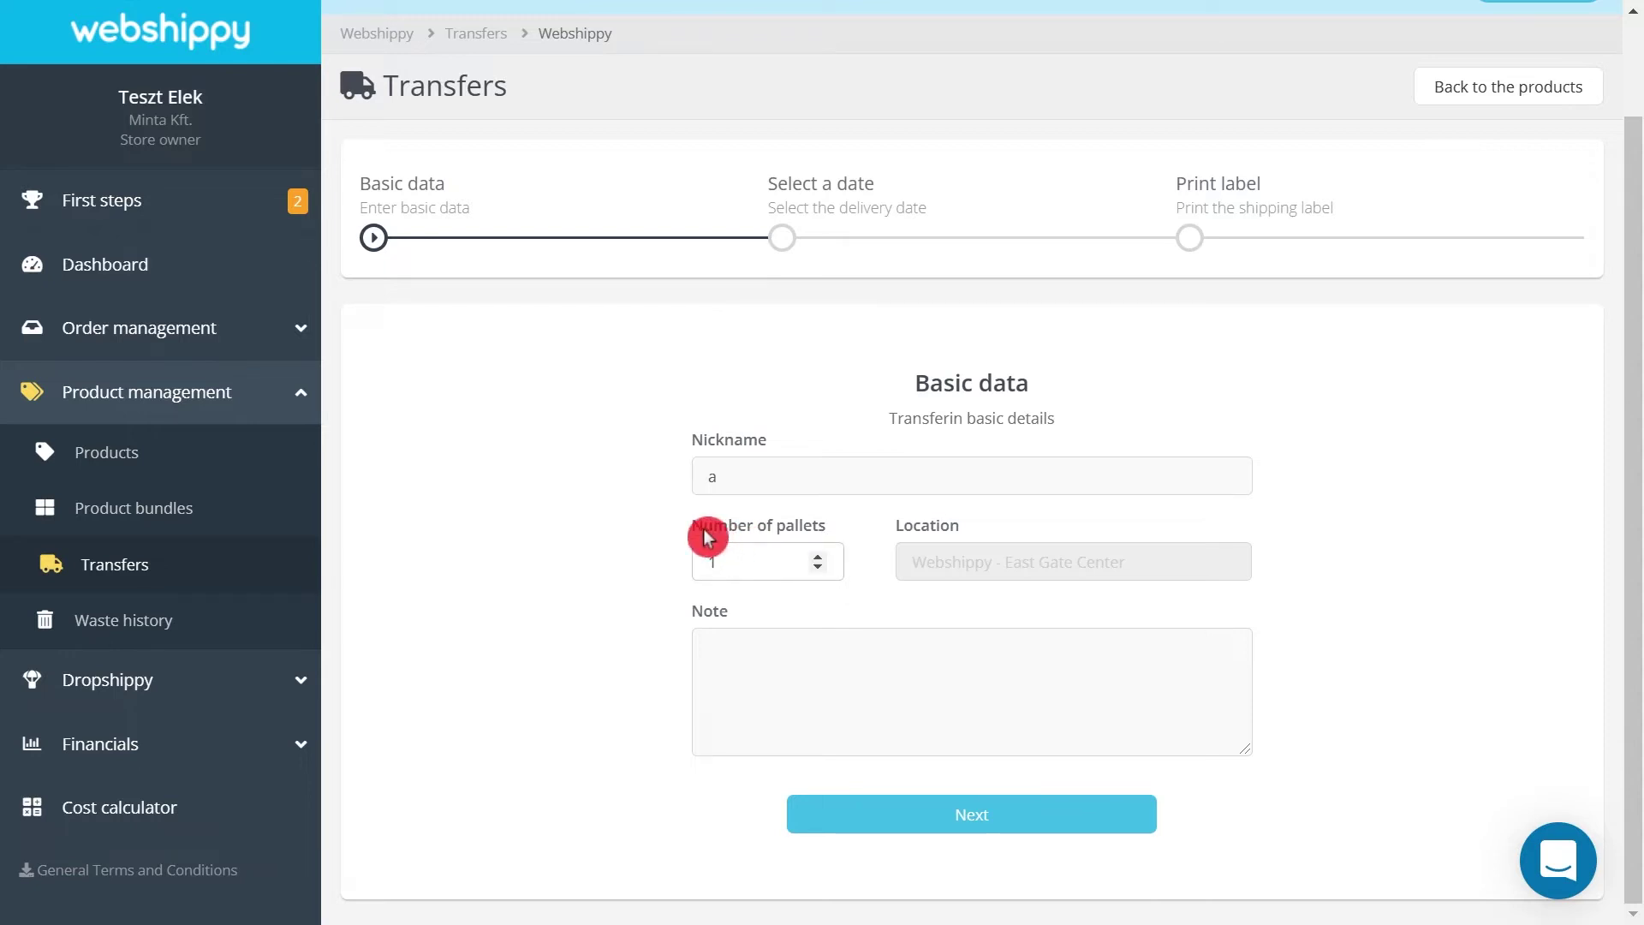
left_click(860, 556)
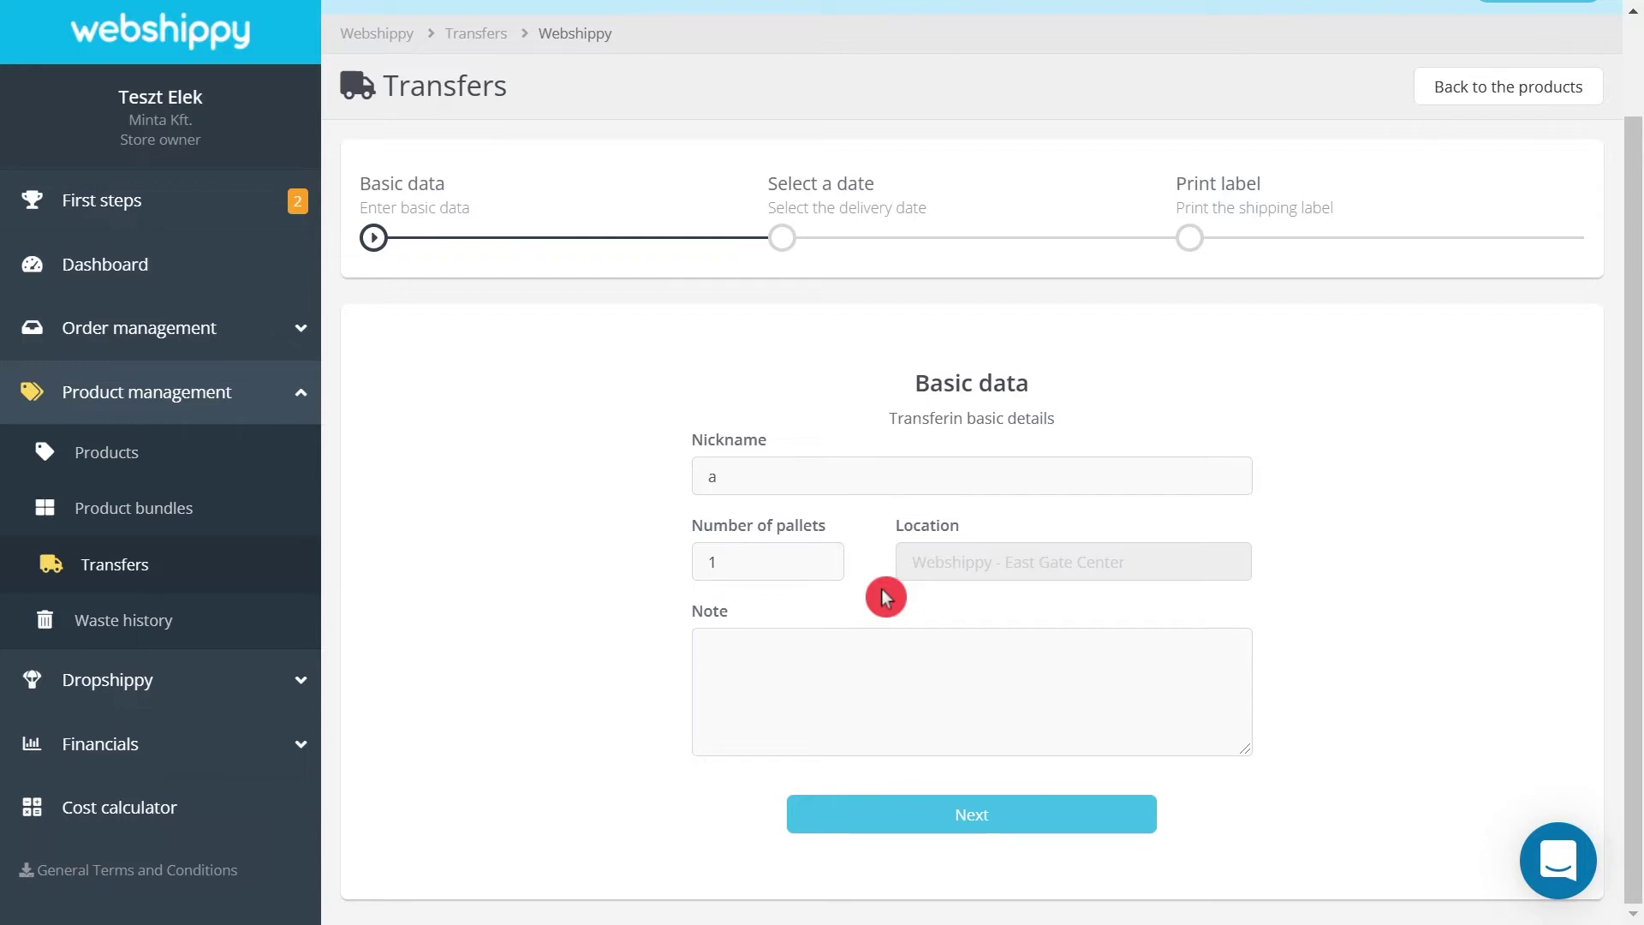
Choose November 4, 2021 (Thursday) as the delivery date and proceed to finalize
left_click(962, 820)
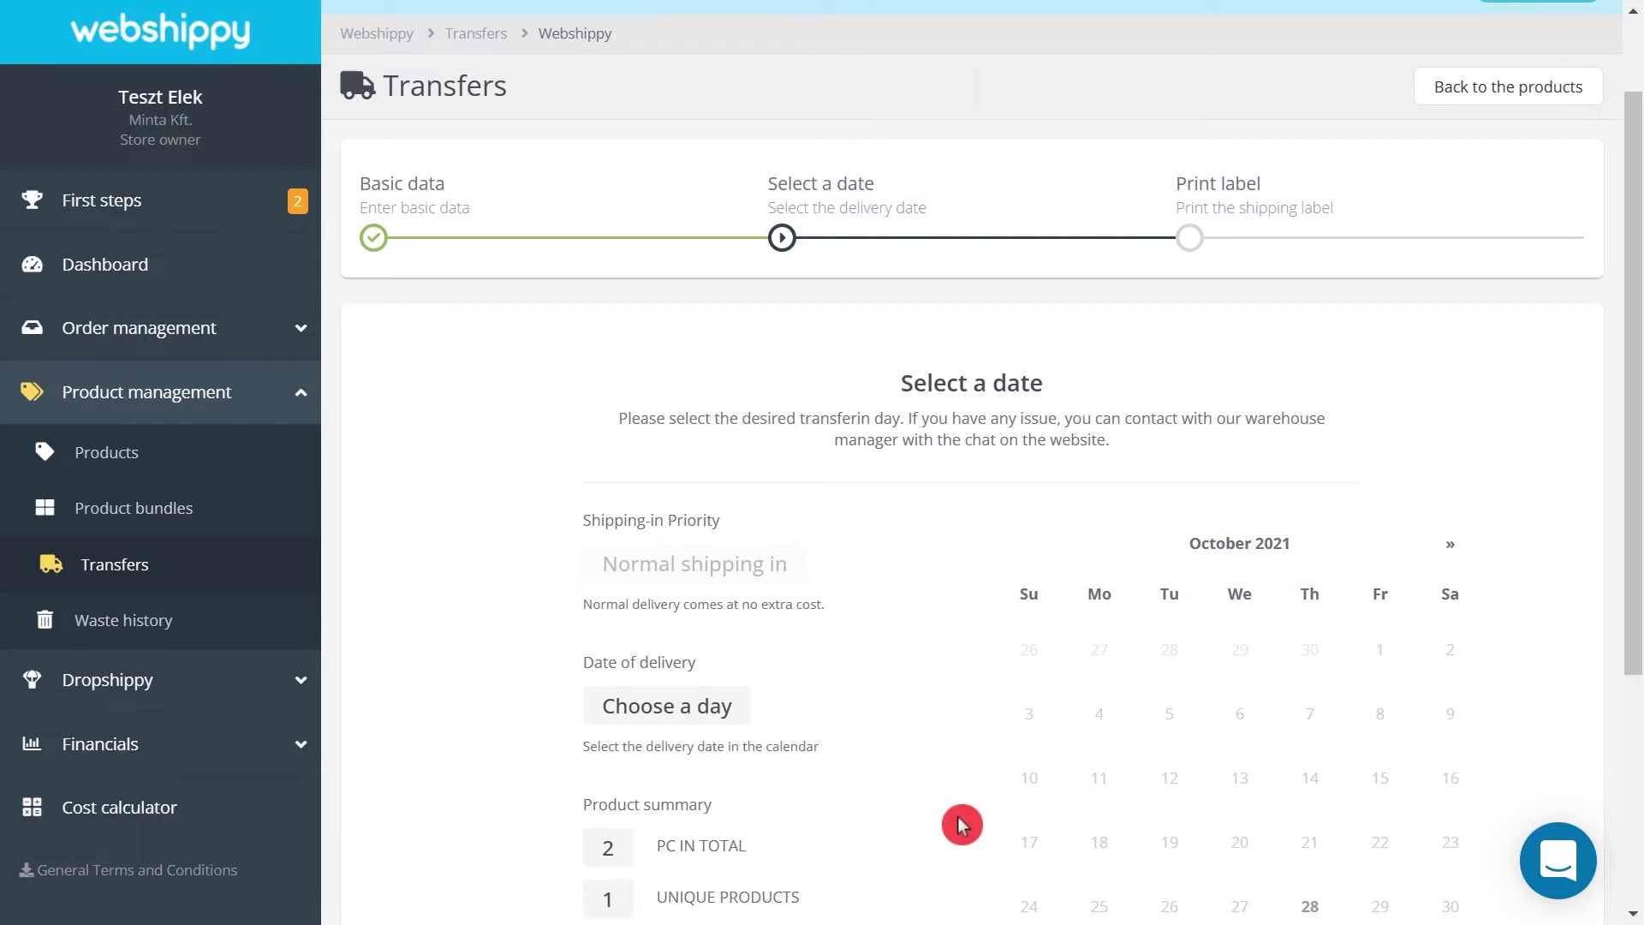
scroll(961, 825, "down", 1)
scroll(961, 825, "down", 2)
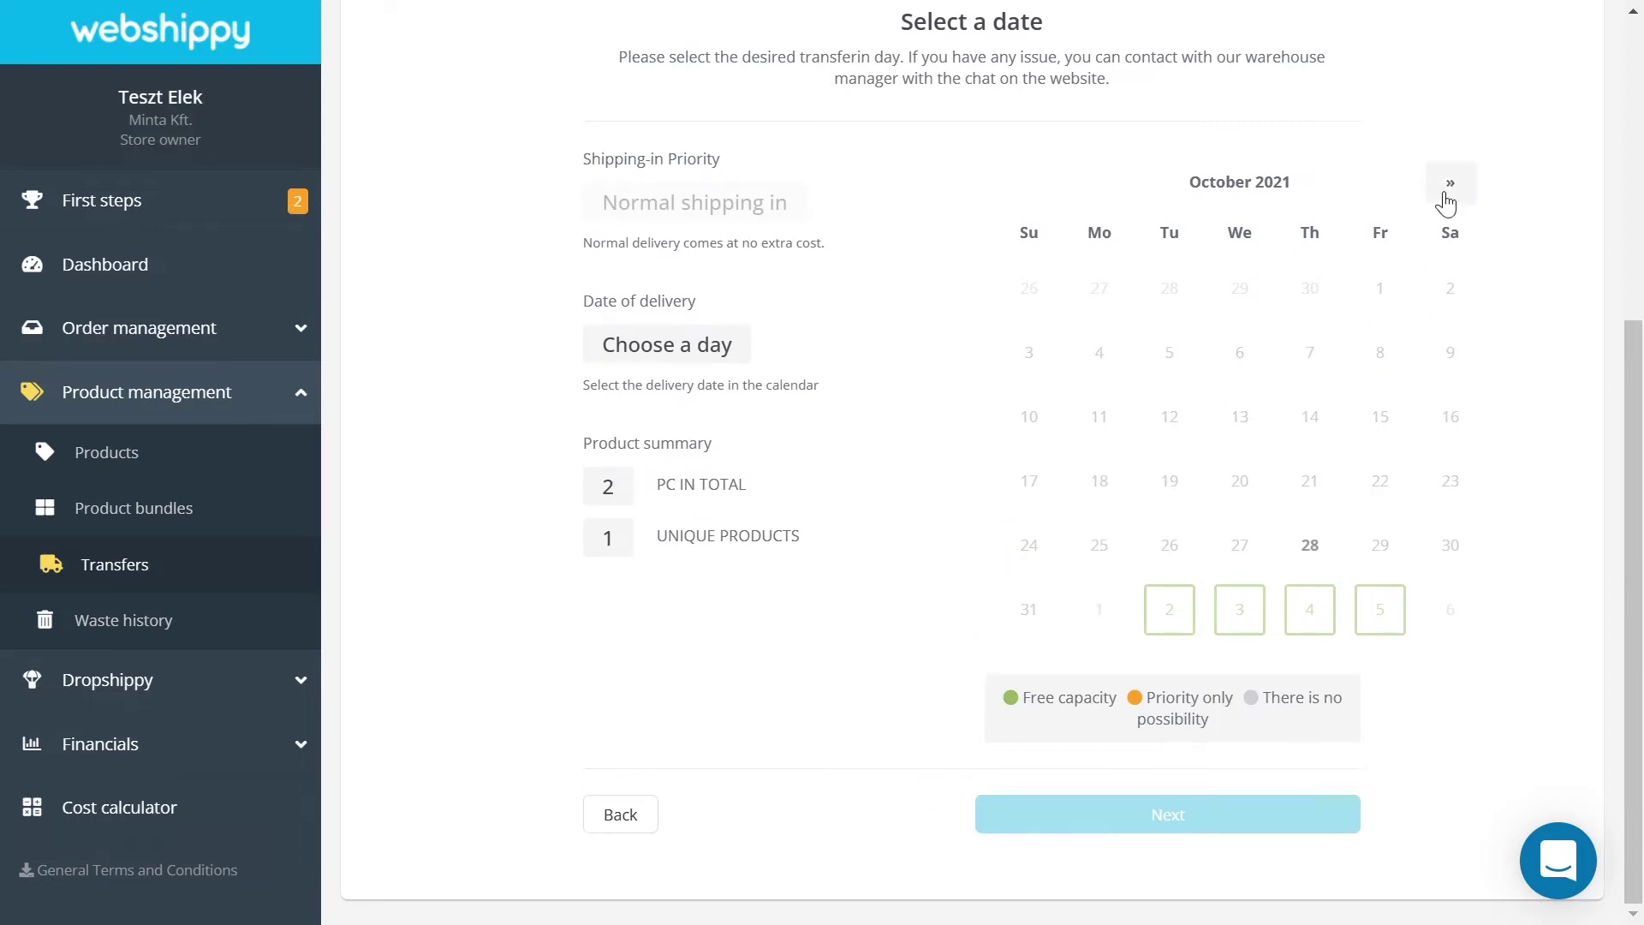
left_click(1451, 185)
left_click(1364, 327)
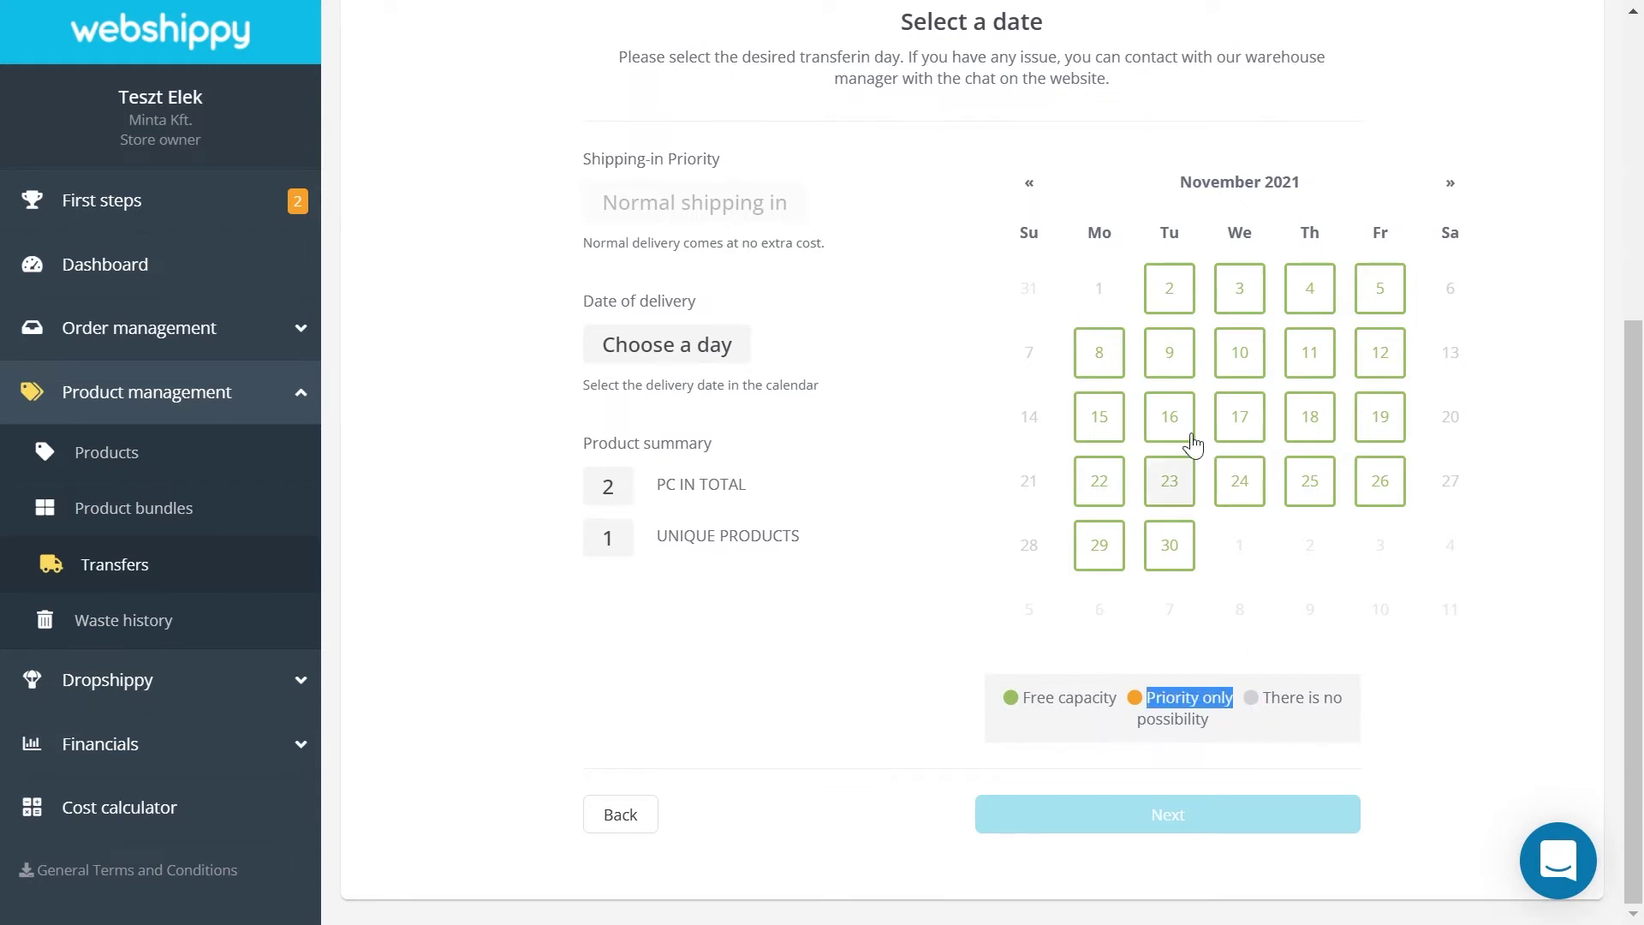
left_click(1033, 187)
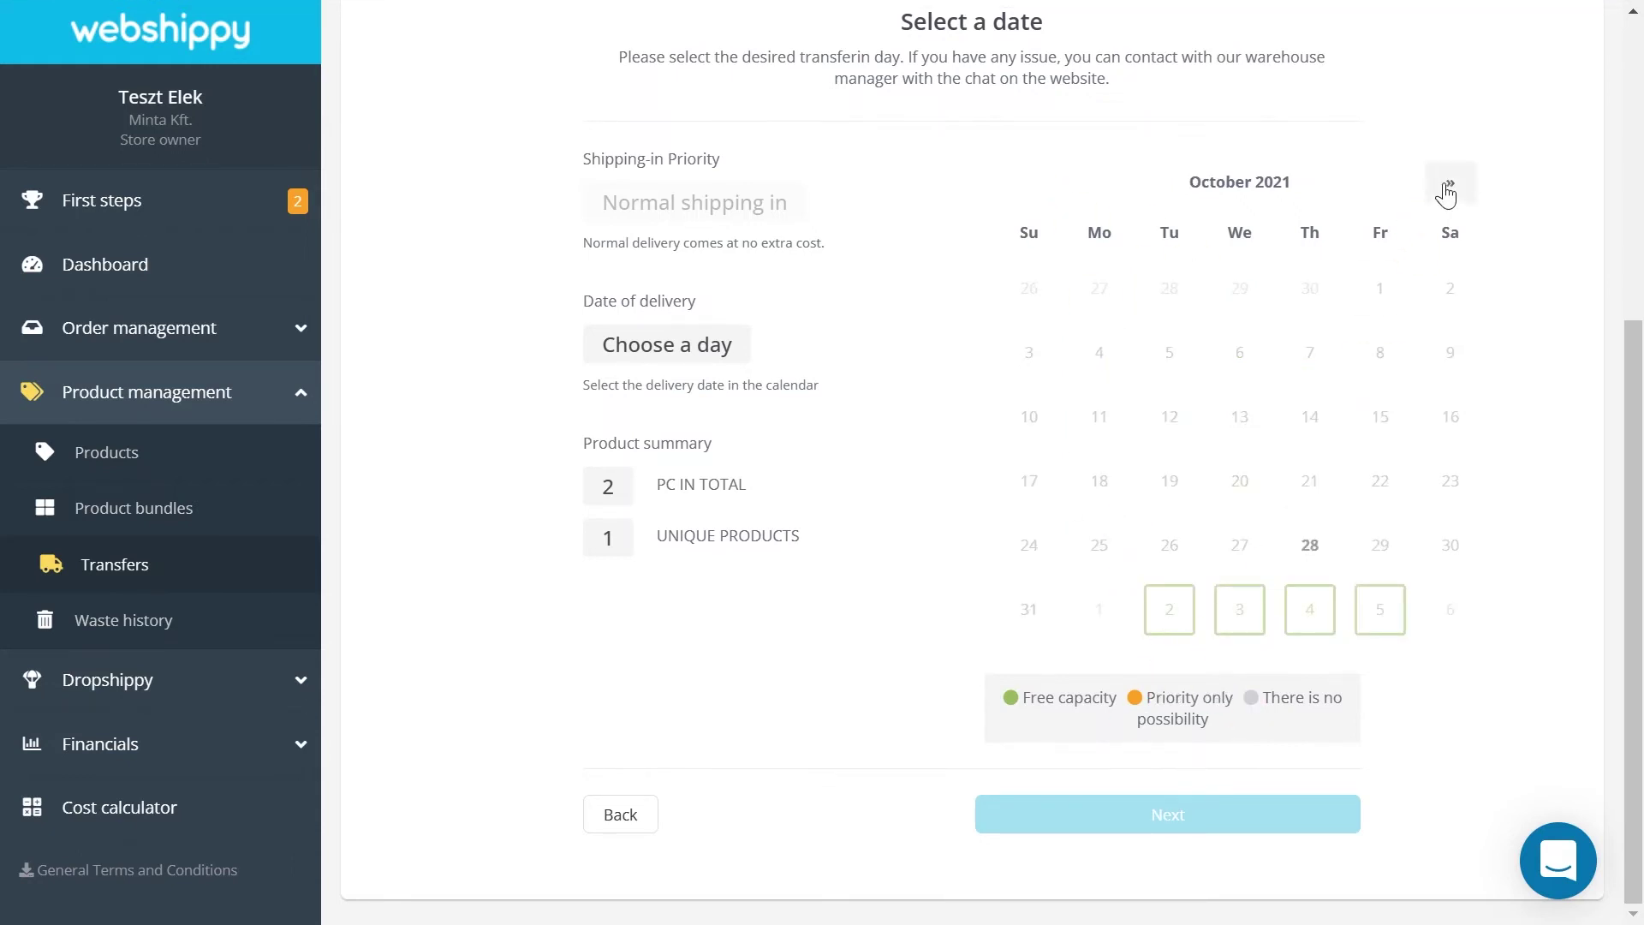
left_click(1447, 190)
left_click(1424, 250)
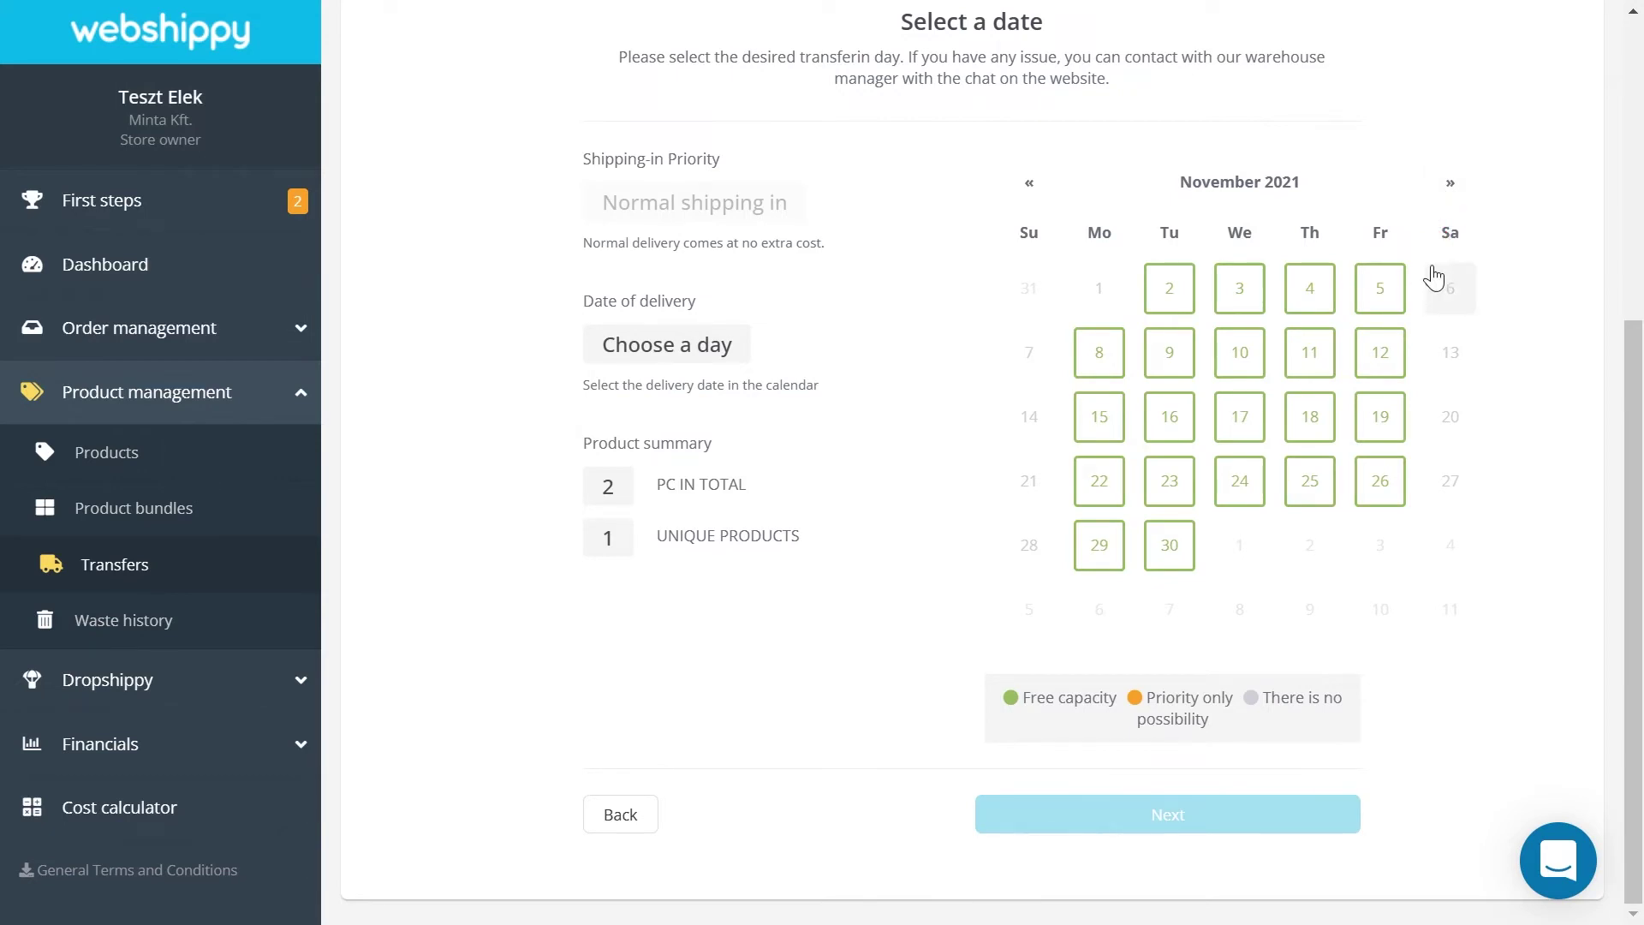
left_click(1310, 309)
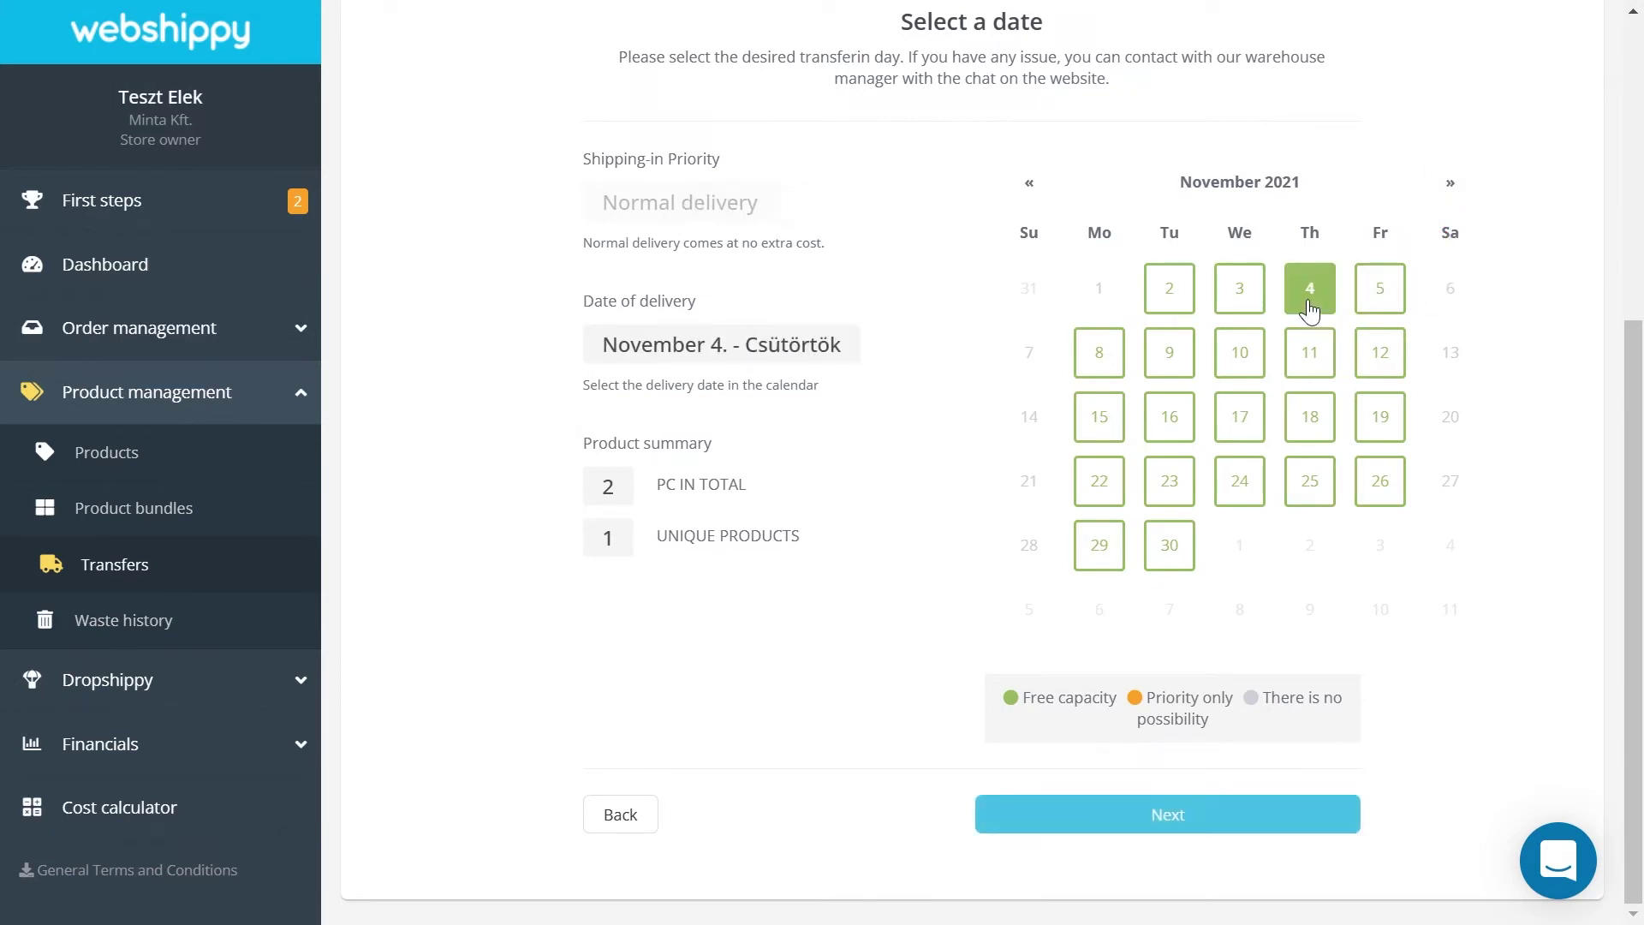
left_click(1150, 822)
Confirm finalizing, return to the transfers list and view transfer #76498's details
left_click(1119, 243)
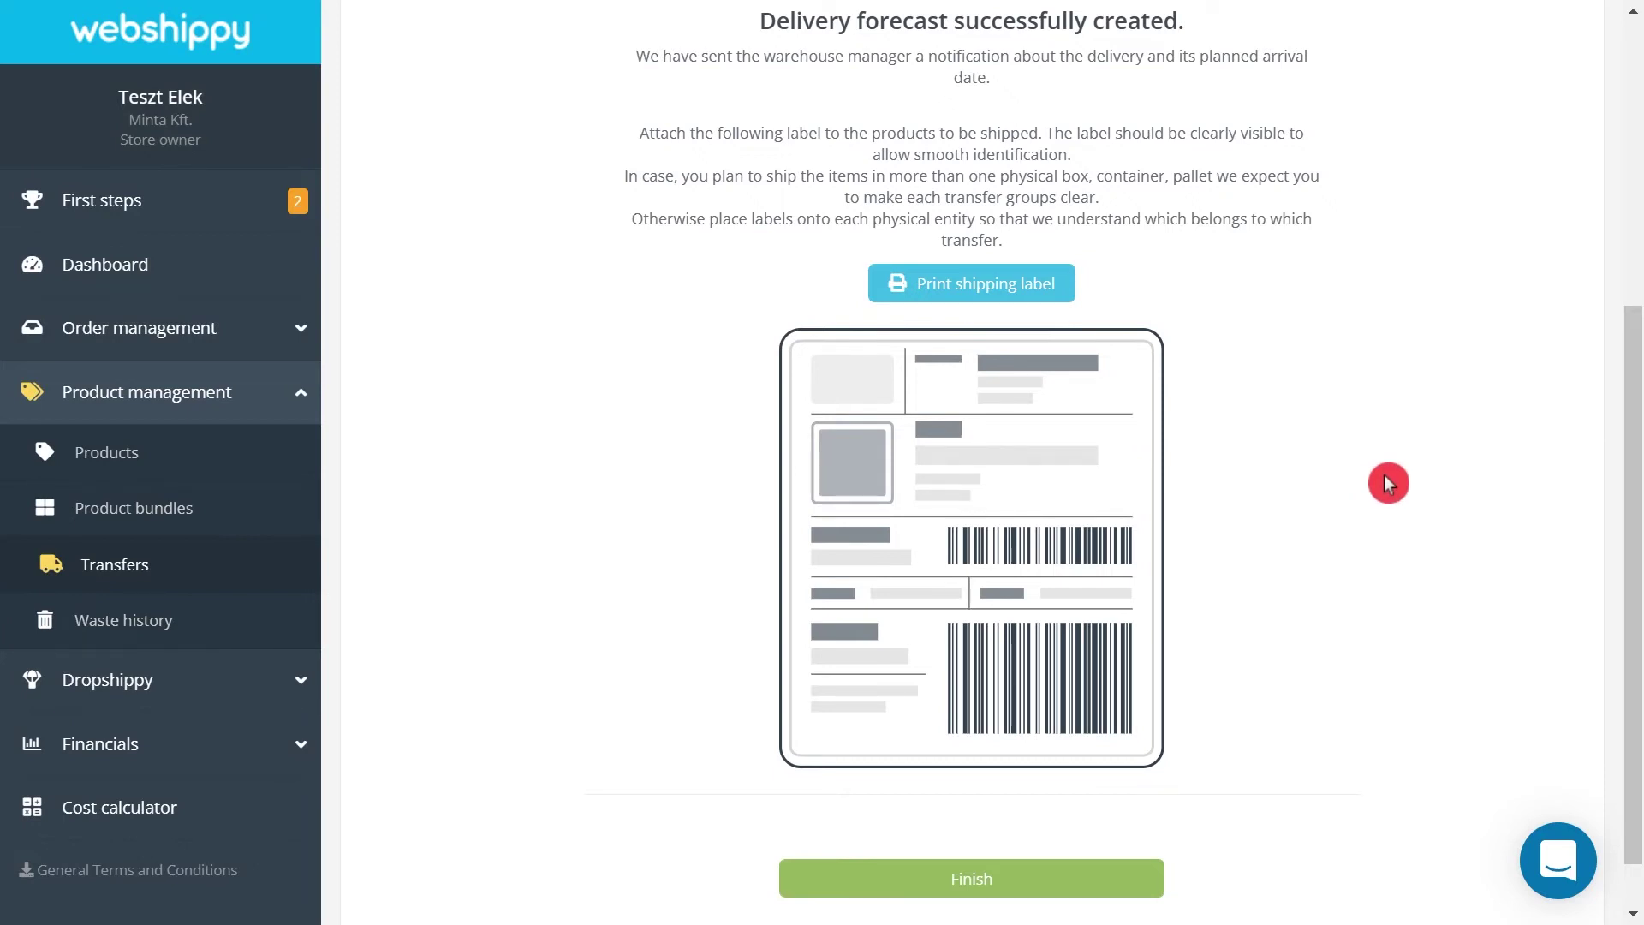
scroll(1385, 477, "down", 1)
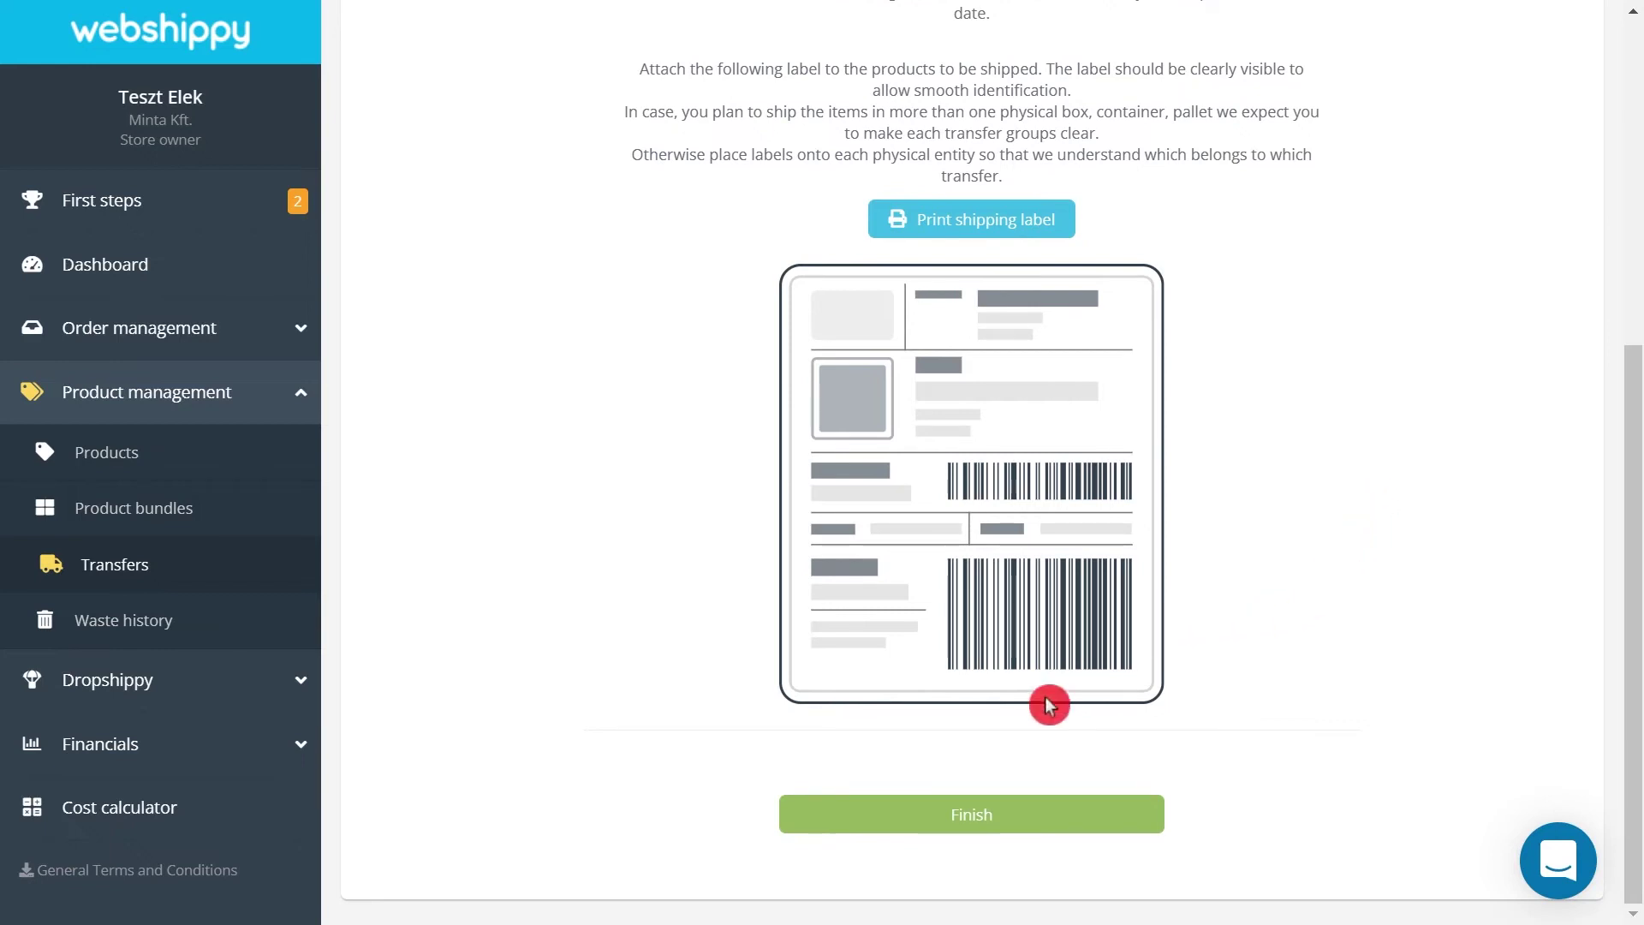
left_click(985, 823)
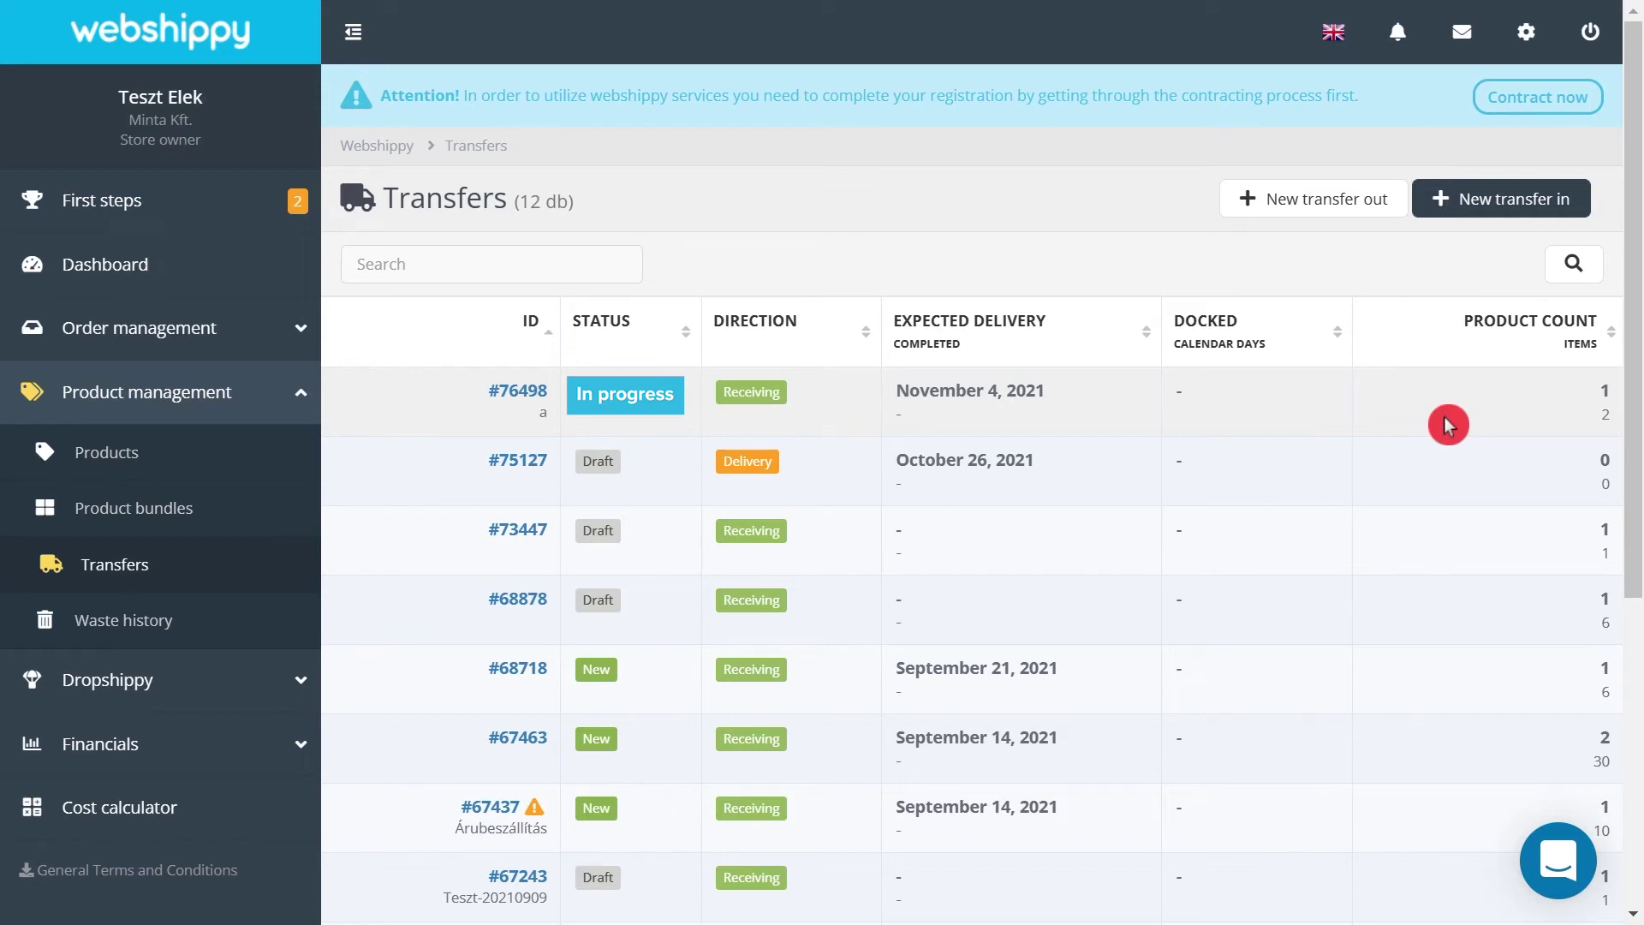
left_click(503, 396)
scroll(984, 708, "down", 2)
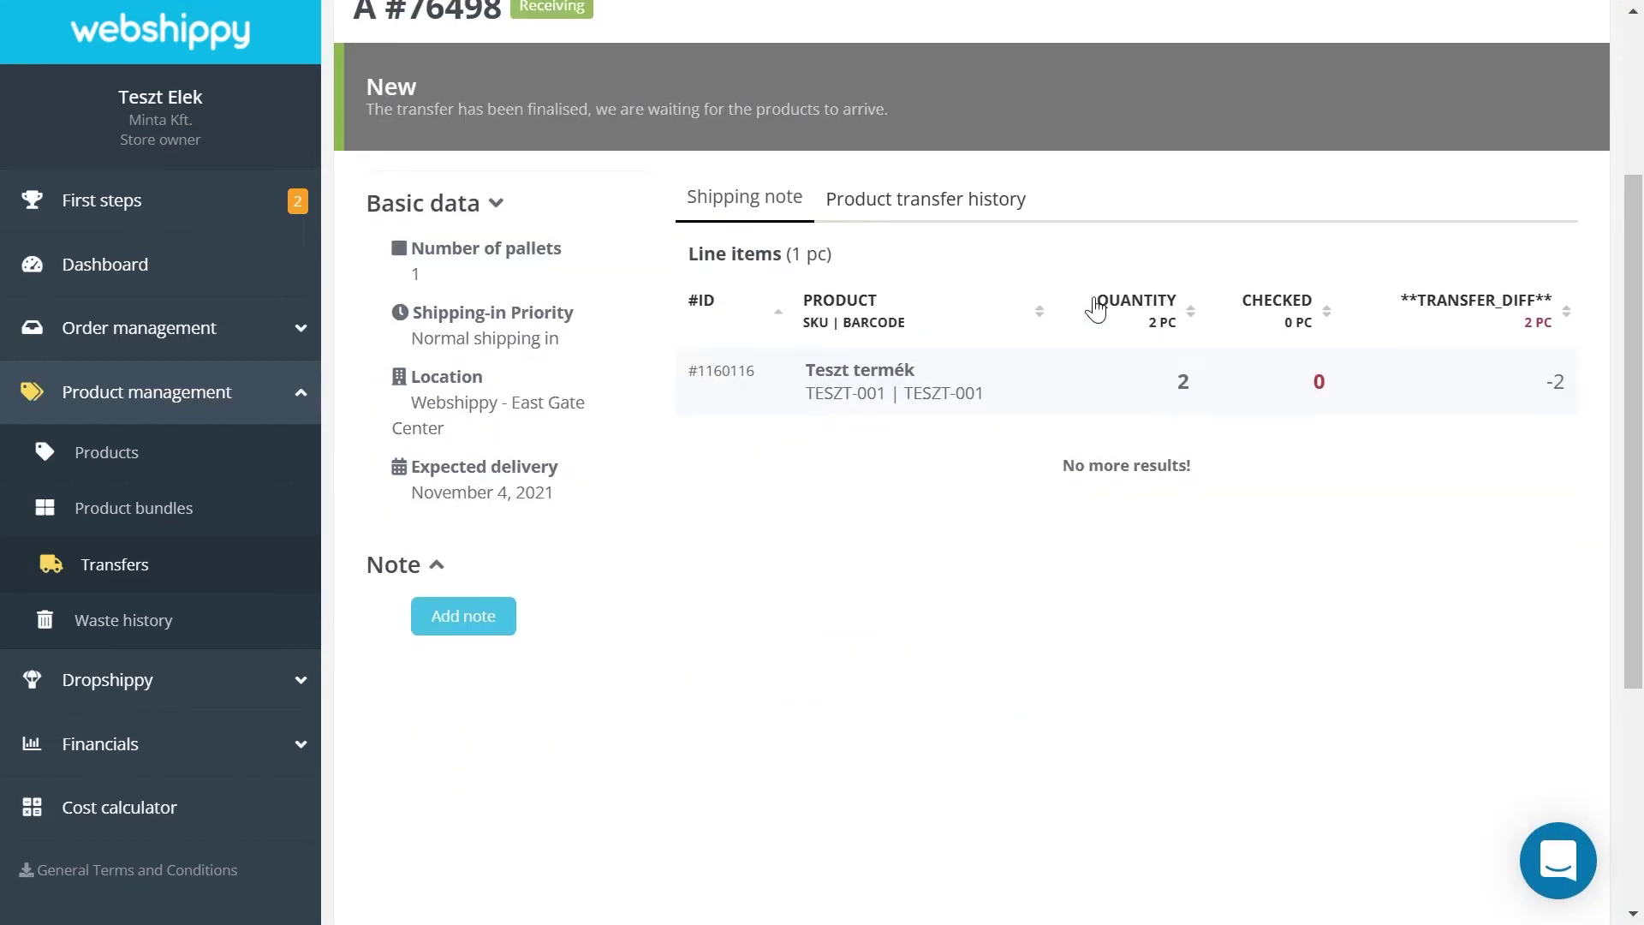
left_click_drag(1094, 309, 1180, 310)
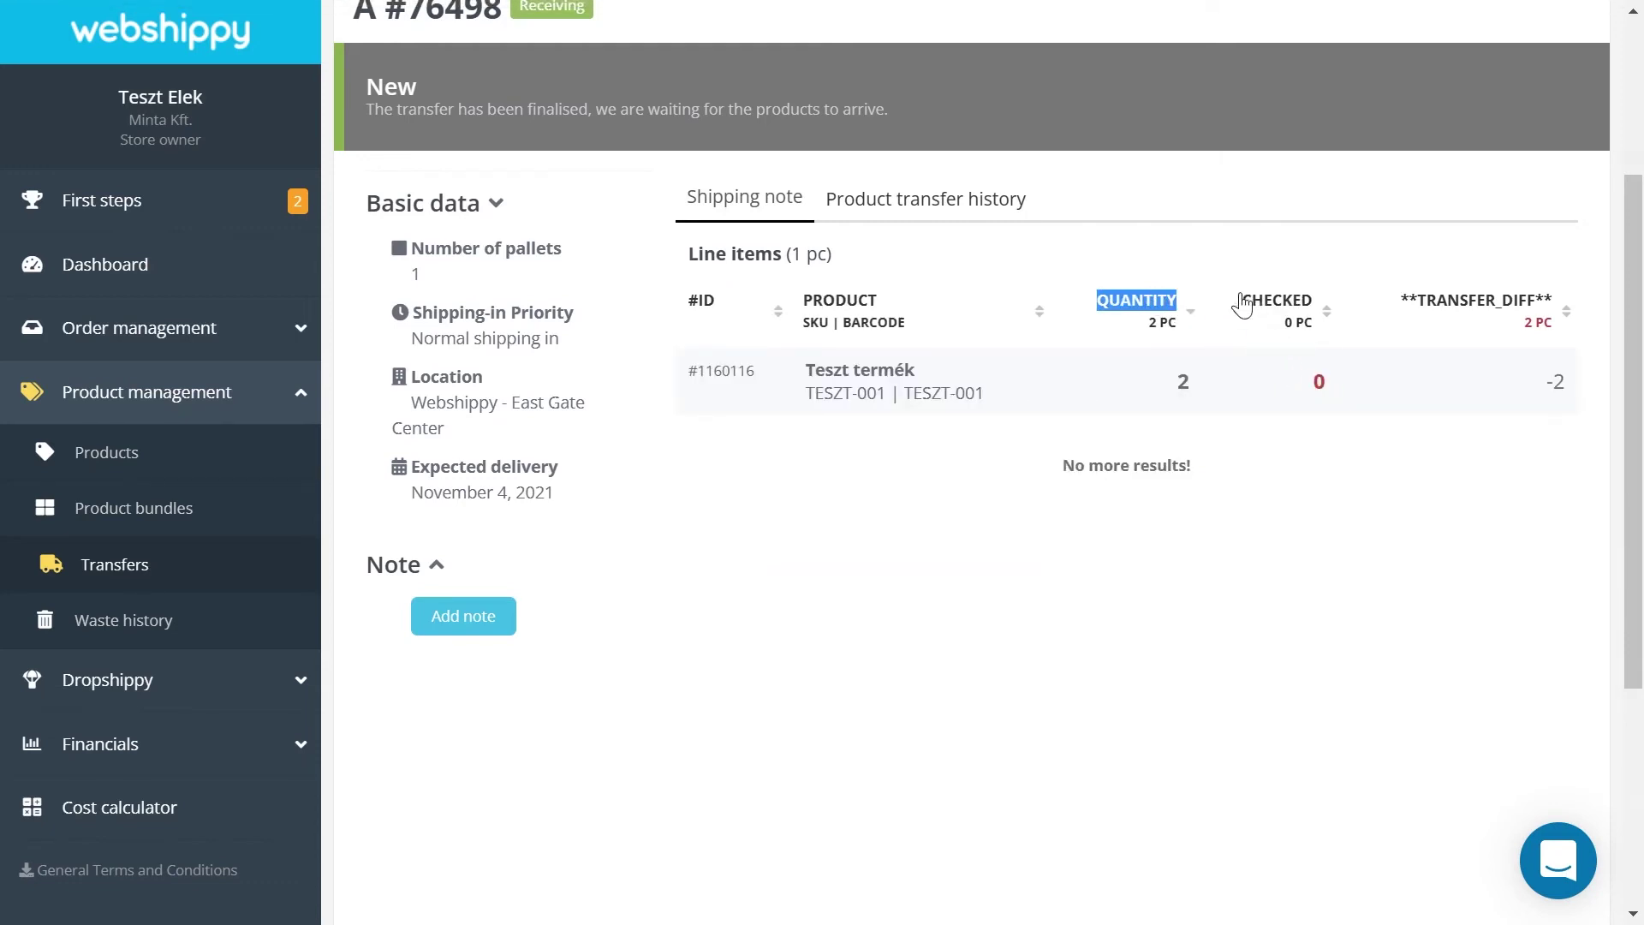
left_click_drag(1242, 305, 1321, 303)
left_click(1313, 356)
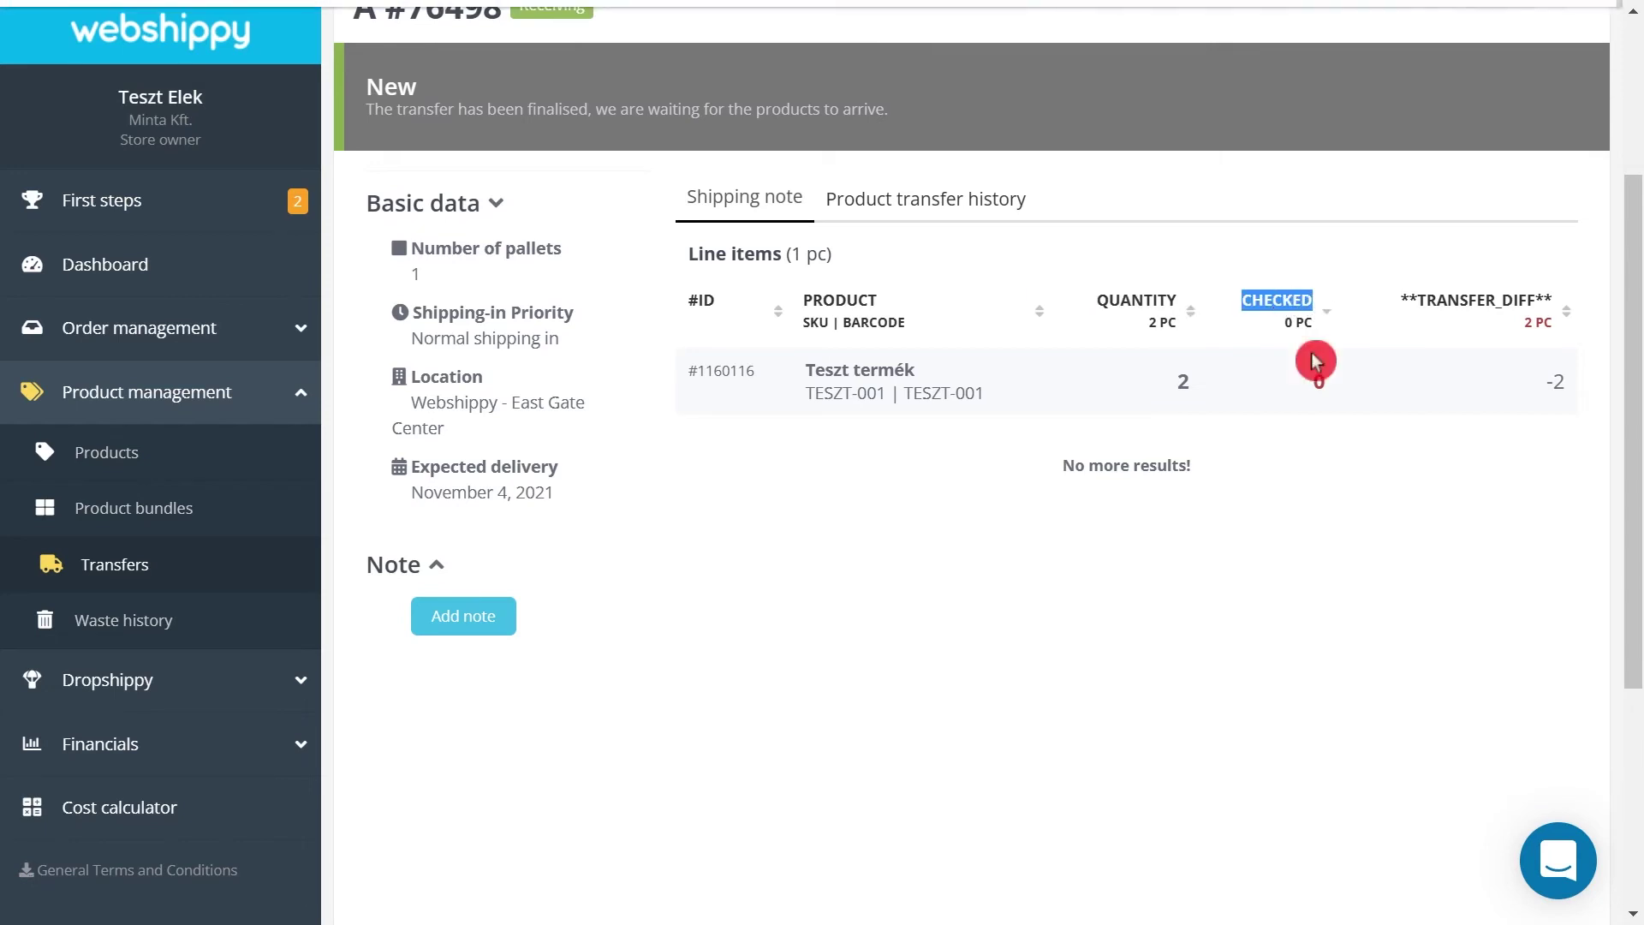
left_click(1312, 510)
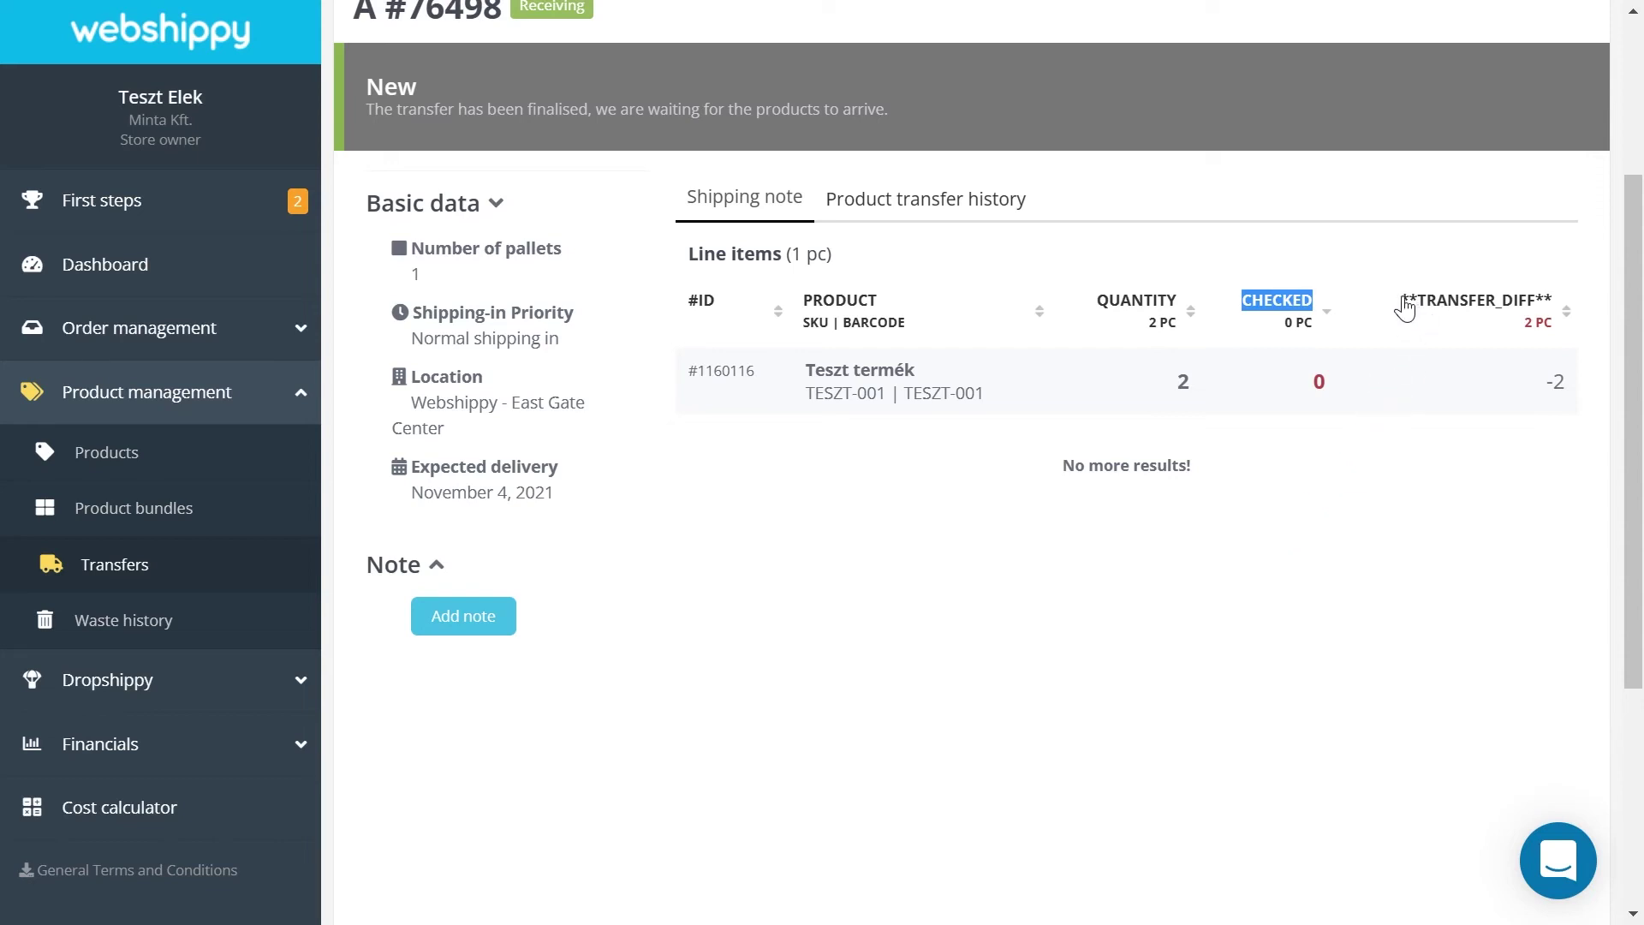
left_click_drag(1402, 303, 1549, 320)
left_click_drag(1567, 391, 1545, 405)
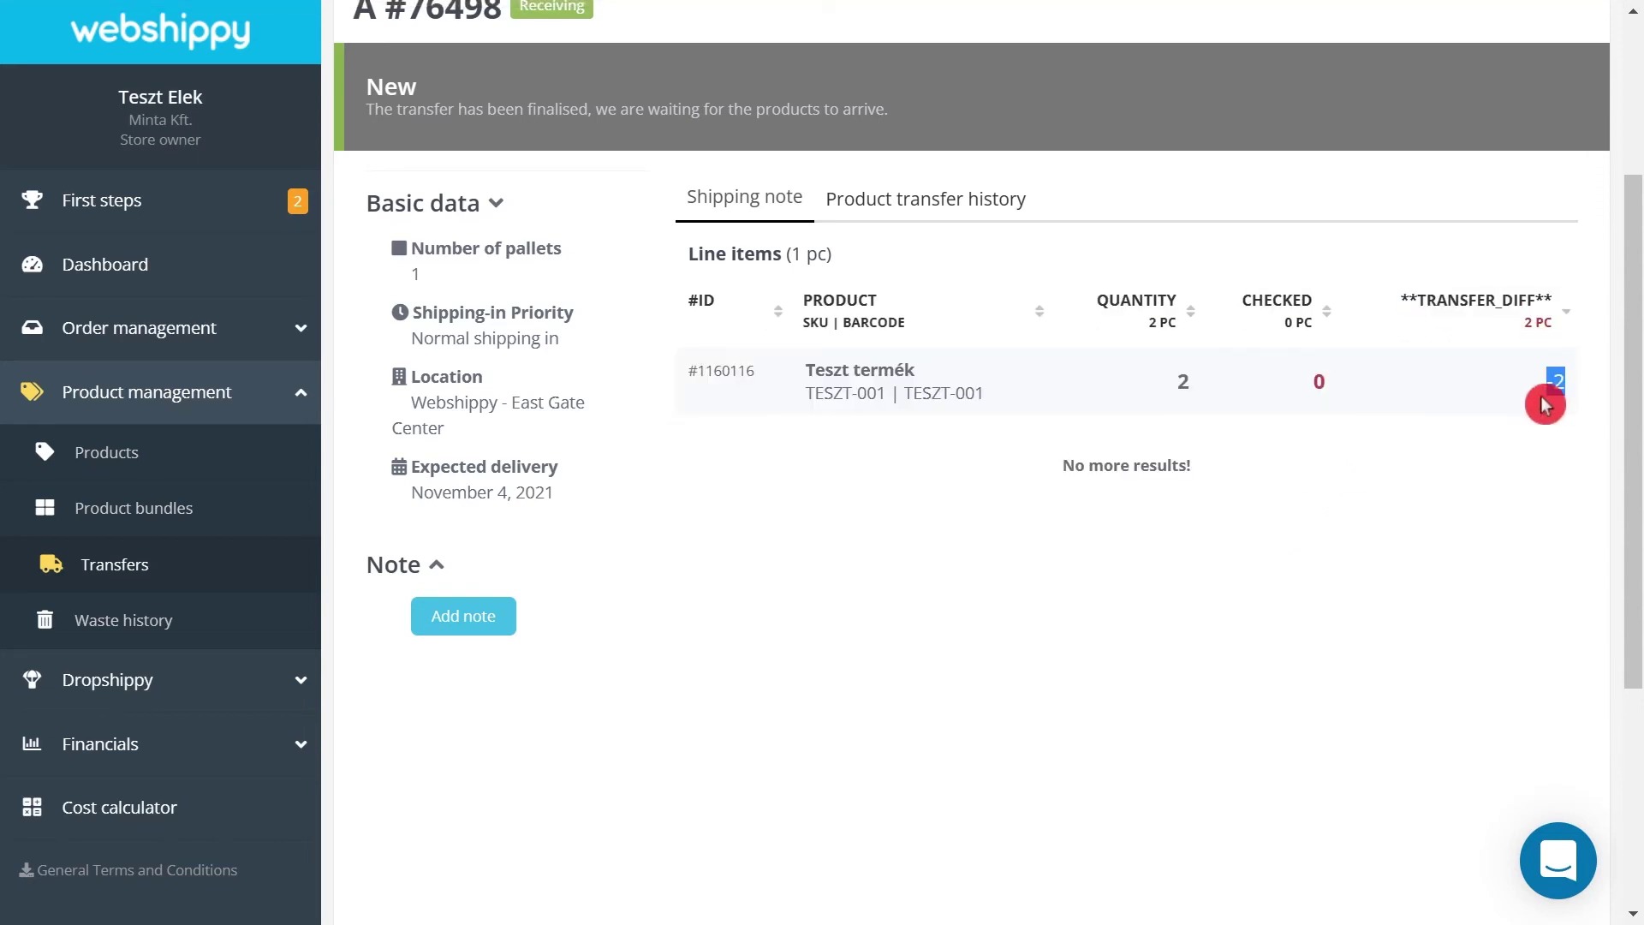
left_click(1365, 452)
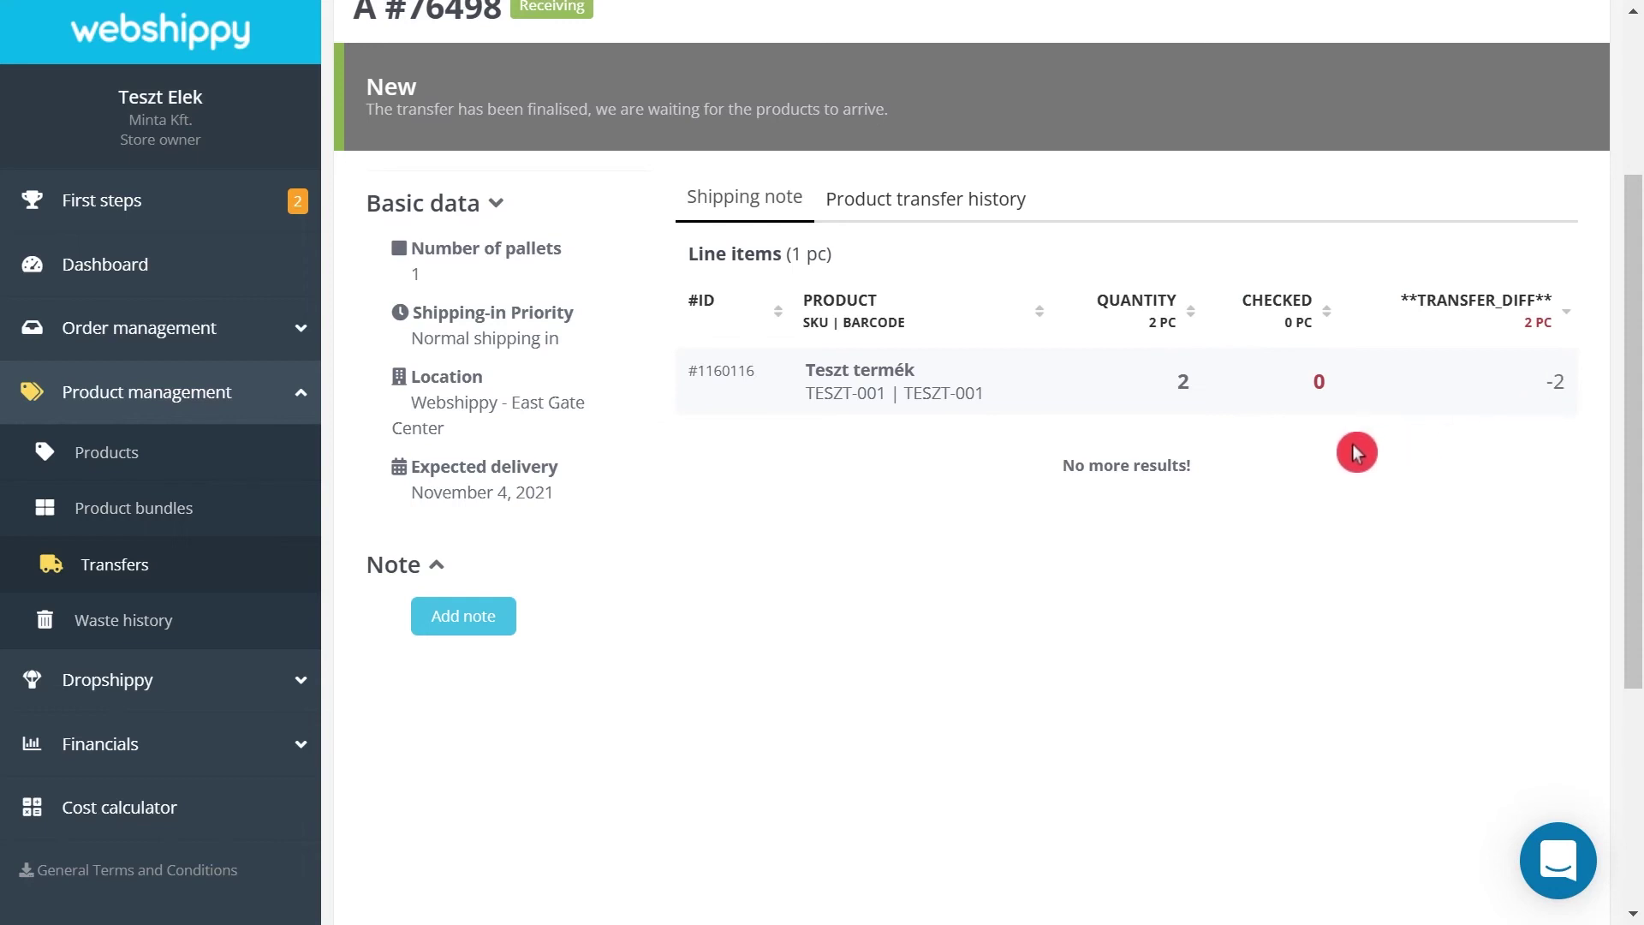